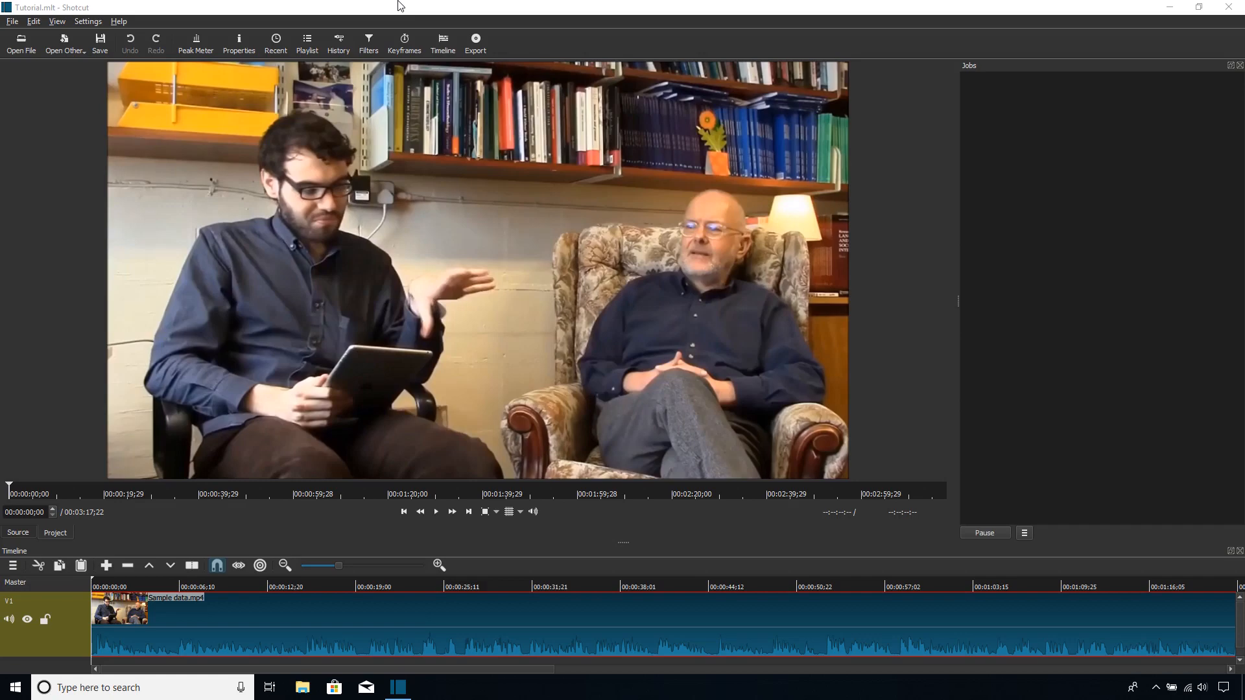
{"action": "double_click", "coordinate": [354, 6]}
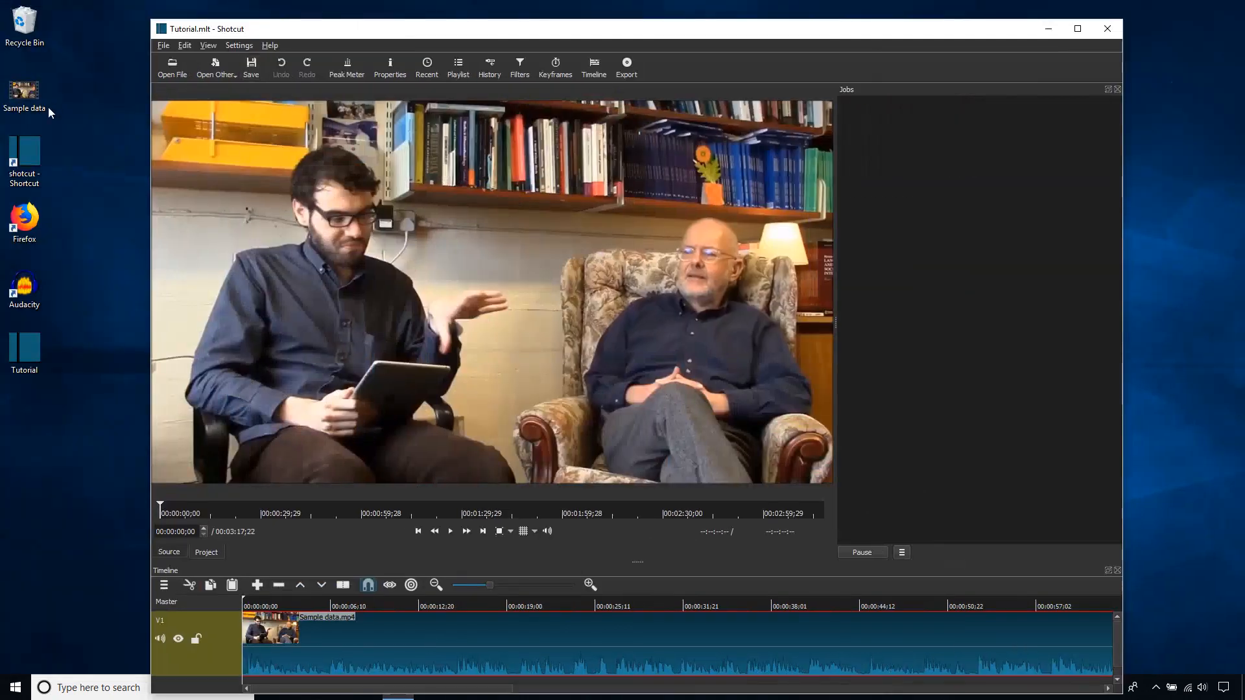
{"action": "left_click", "coordinate": [39, 103]}
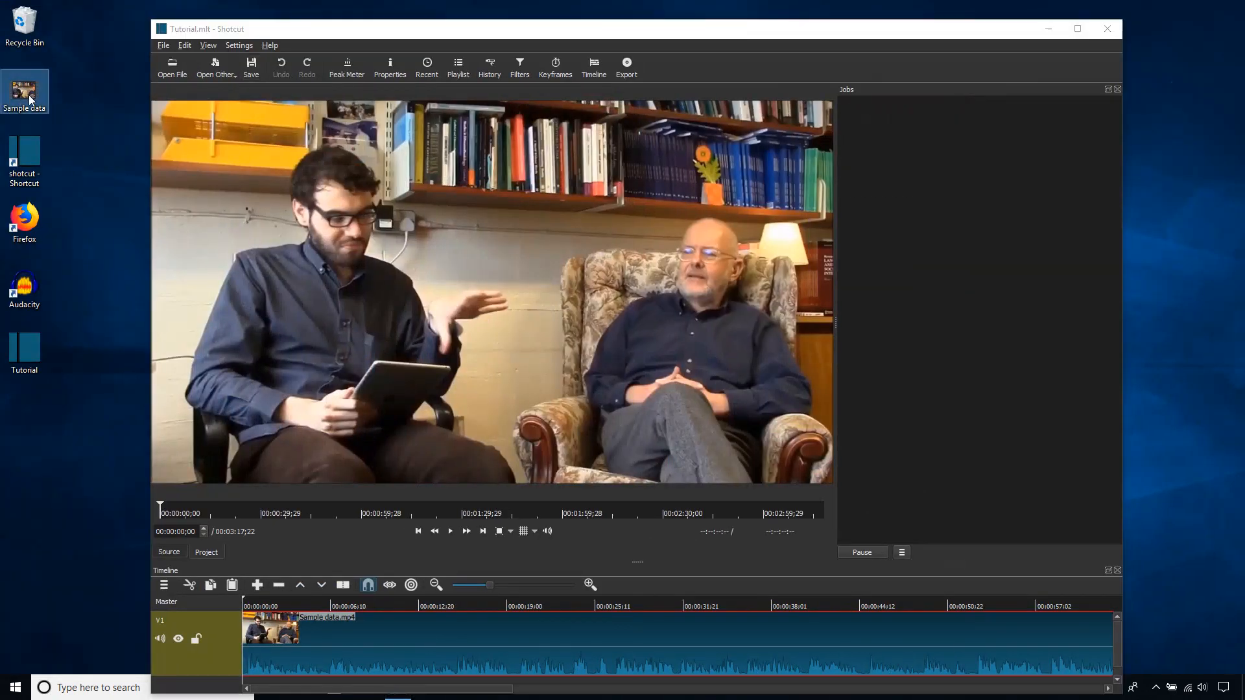
{"action": "double_click", "coordinate": [314, 37]}
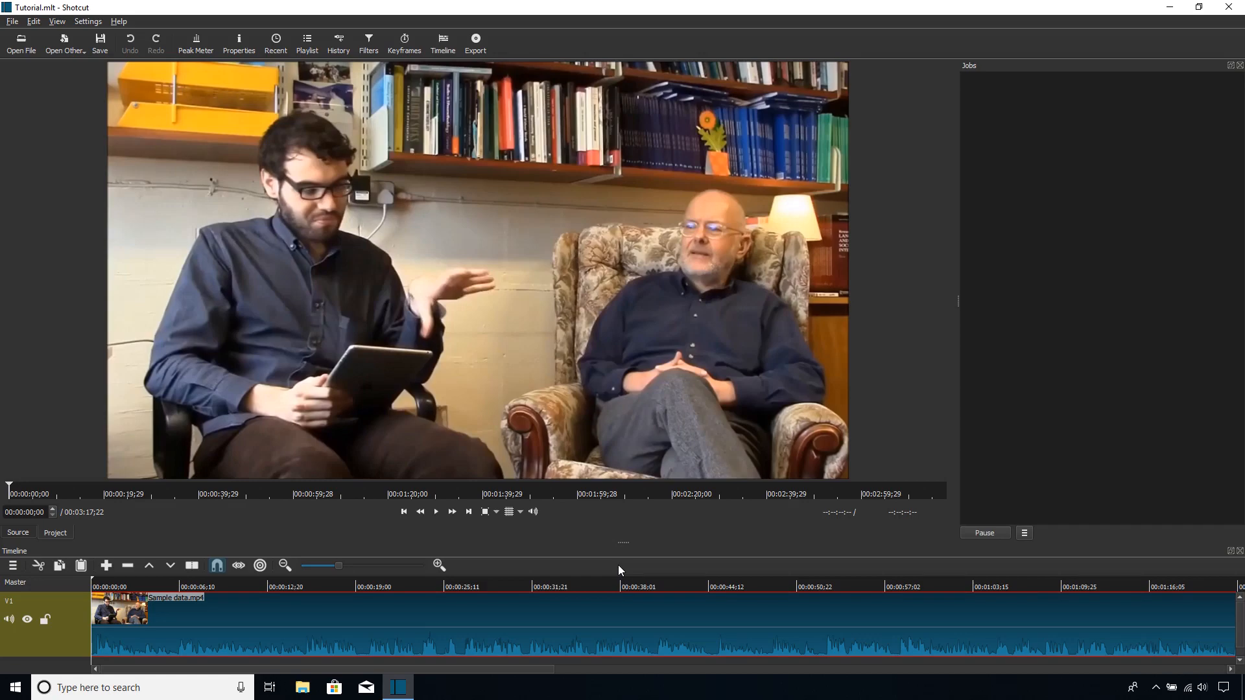
{"action": "double_click", "coordinate": [178, 7]}
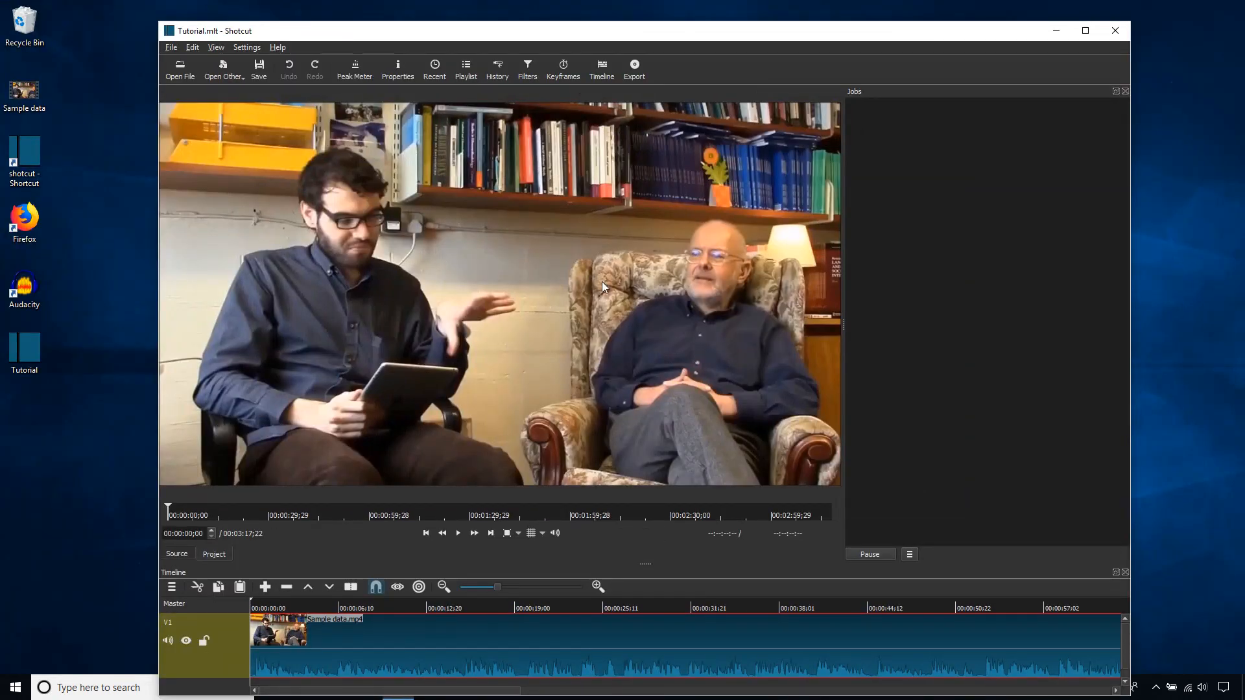
{"action": "left_click_drag", "start_coordinate": [550, 30], "coordinate": [598, 32]}
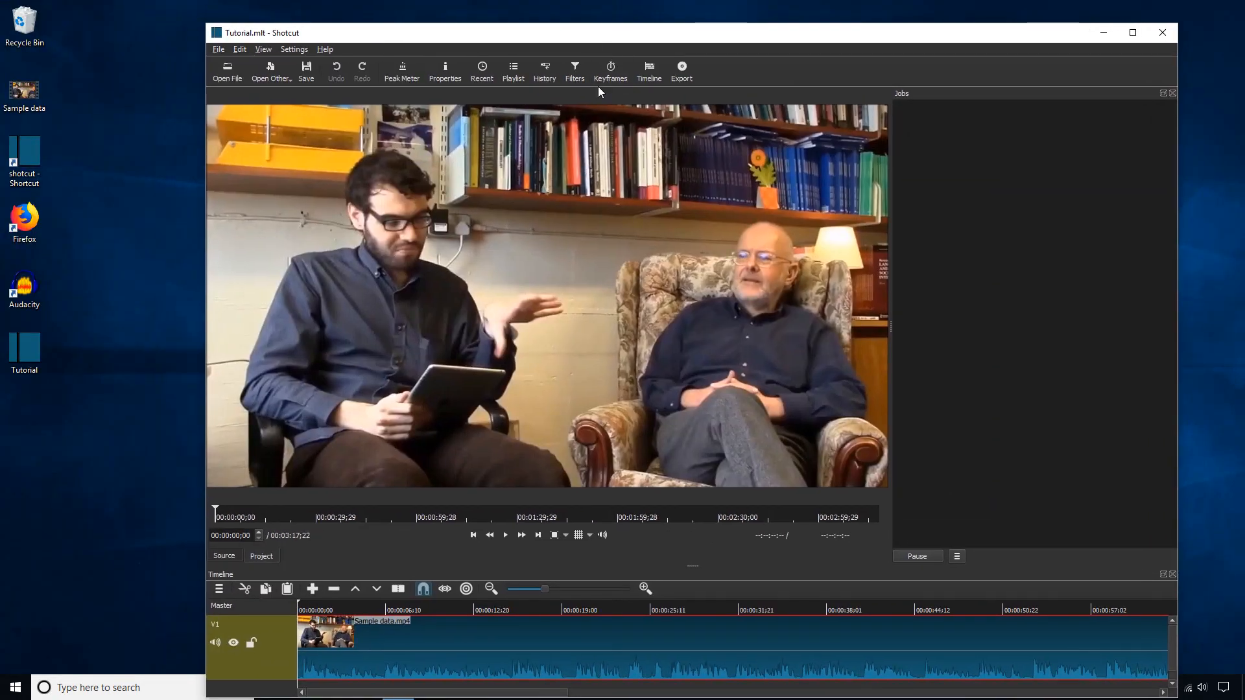
{"action": "double_click", "coordinate": [633, 40]}
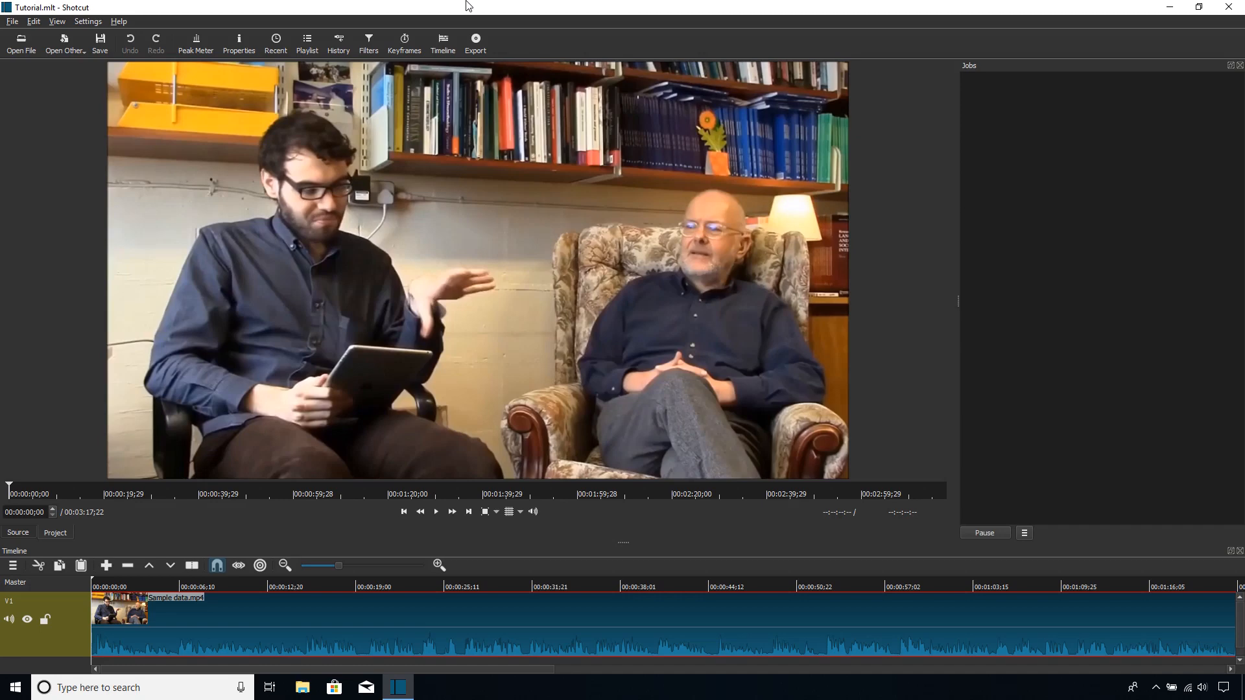
{"action": "double_click", "coordinate": [406, 6]}
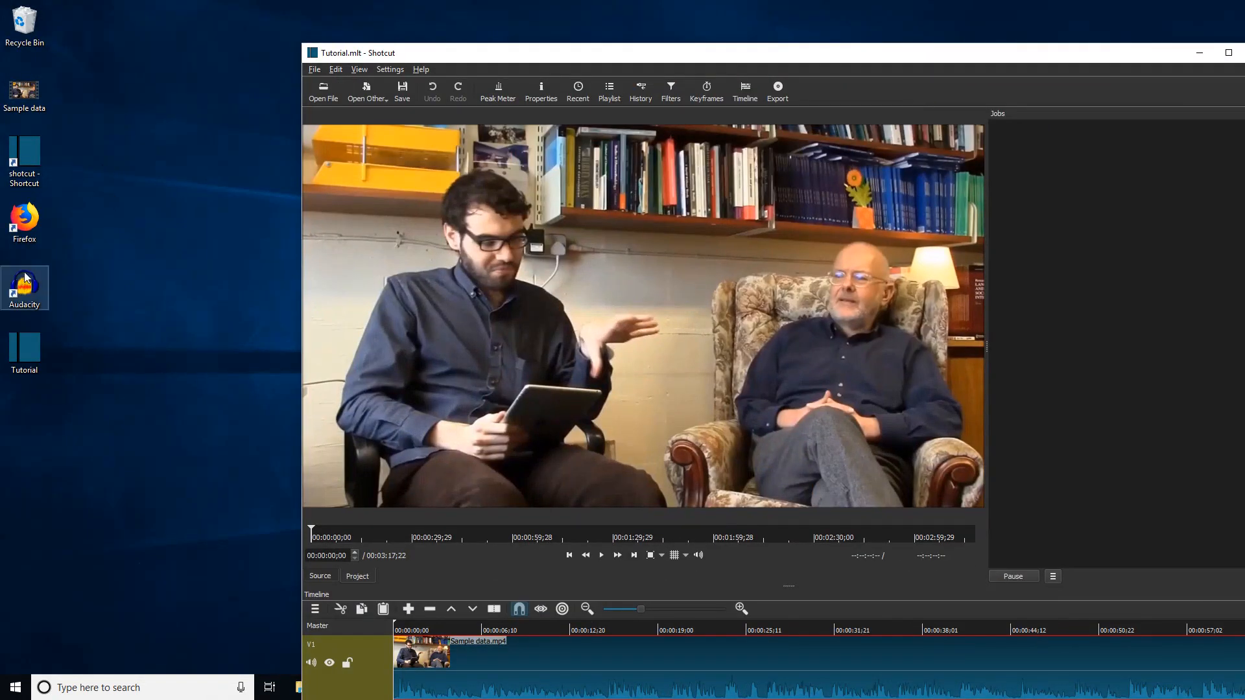
{"action": "left_click_drag", "start_coordinate": [389, 58], "coordinate": [295, 58]}
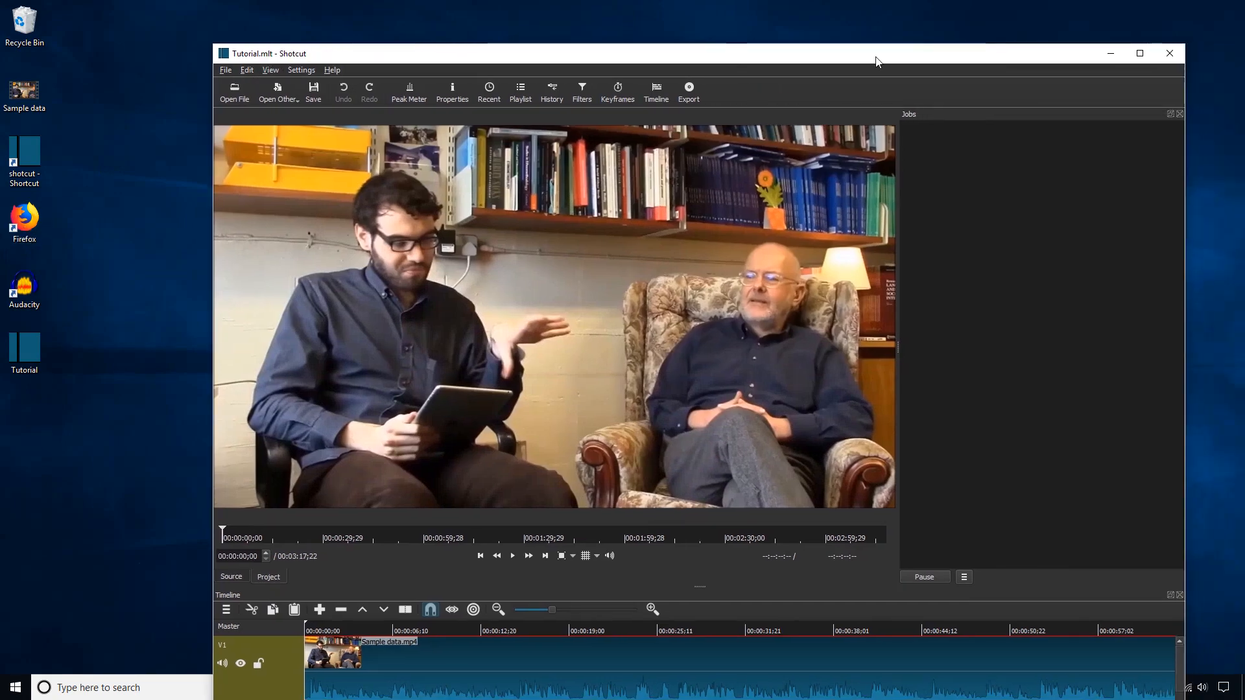
Step: Minimise Shotcut, switch to Firefox without making it the default browser, and open the Audacity download page on audacityteam.org
{"action": "left_click", "coordinate": [1105, 52]}
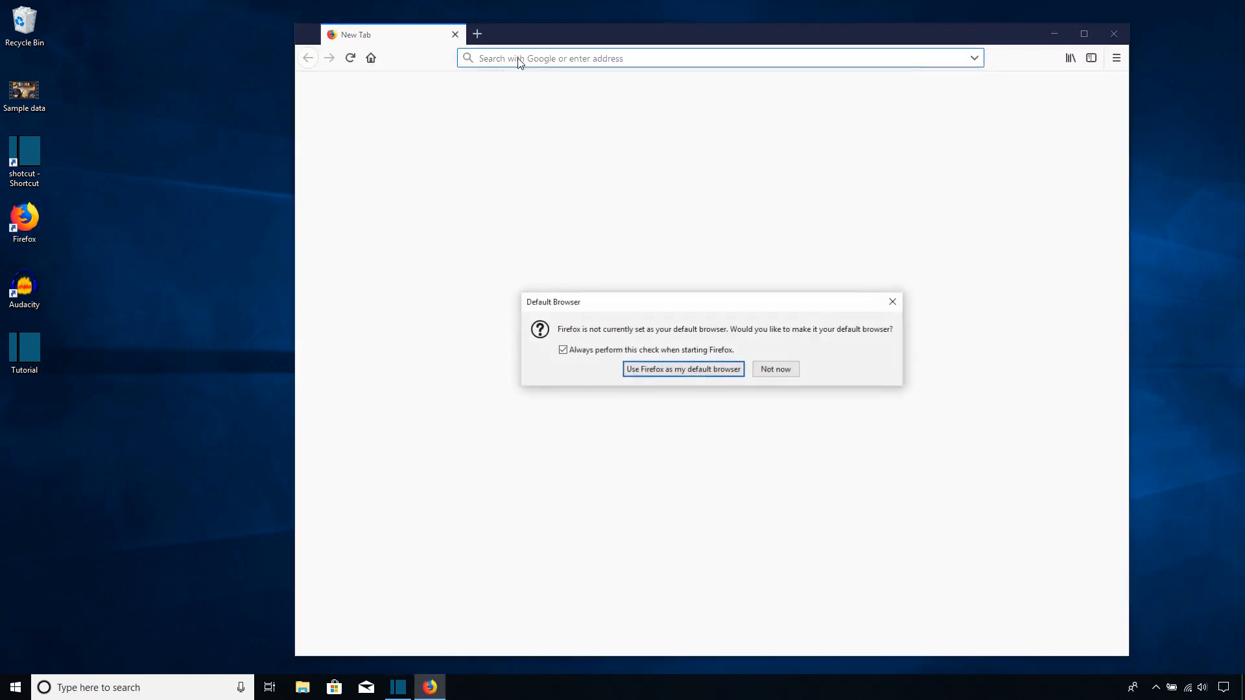
{"action": "left_click", "coordinate": [898, 308]}
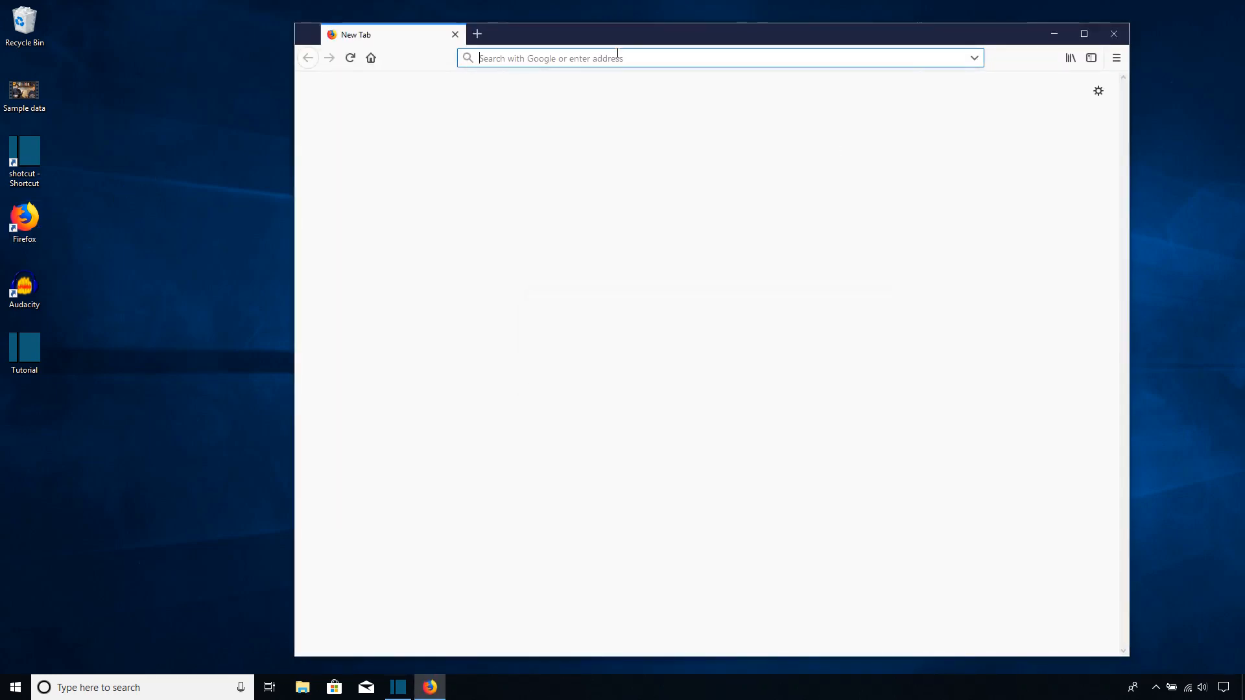
{"action": "type", "text": "audacityteam.org"}
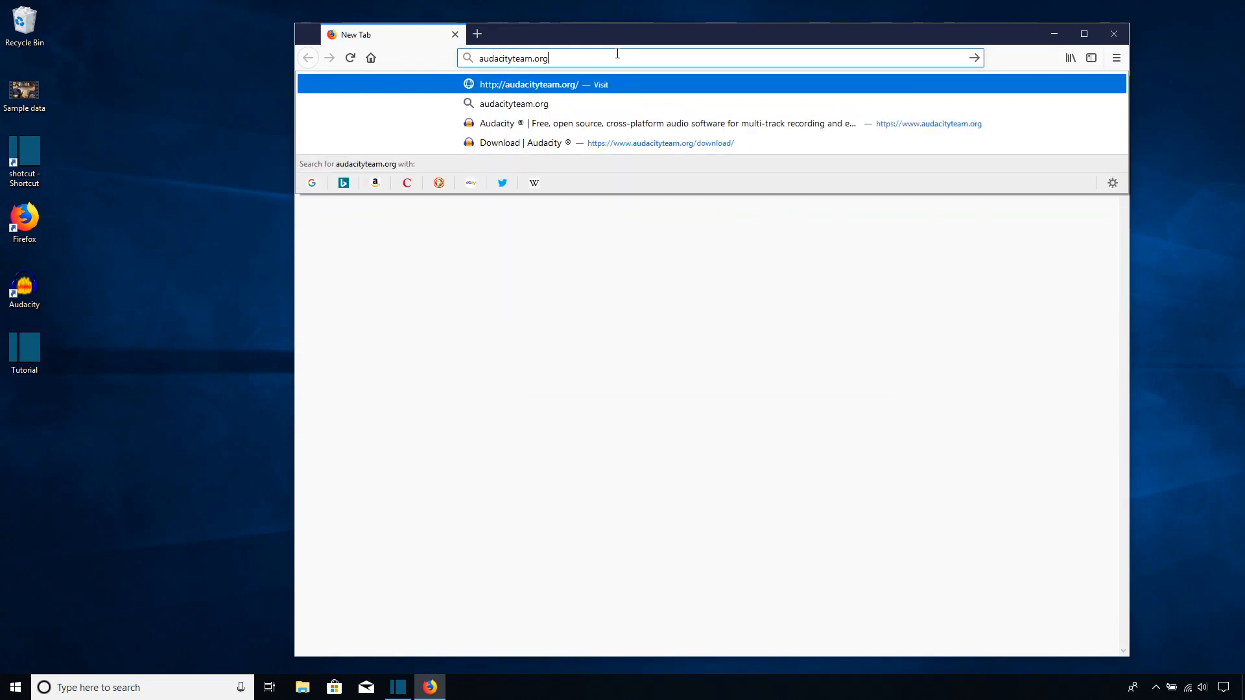
{"action": "key", "text": "Return"}
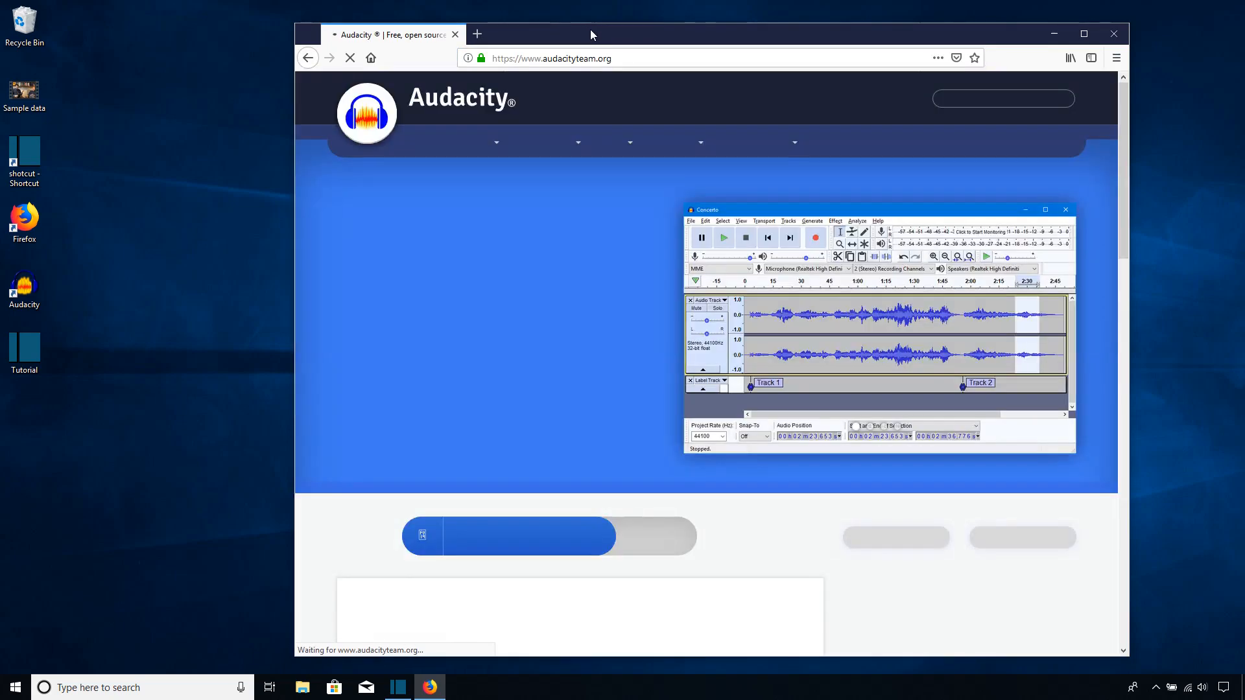
{"action": "double_click", "coordinate": [591, 30]}
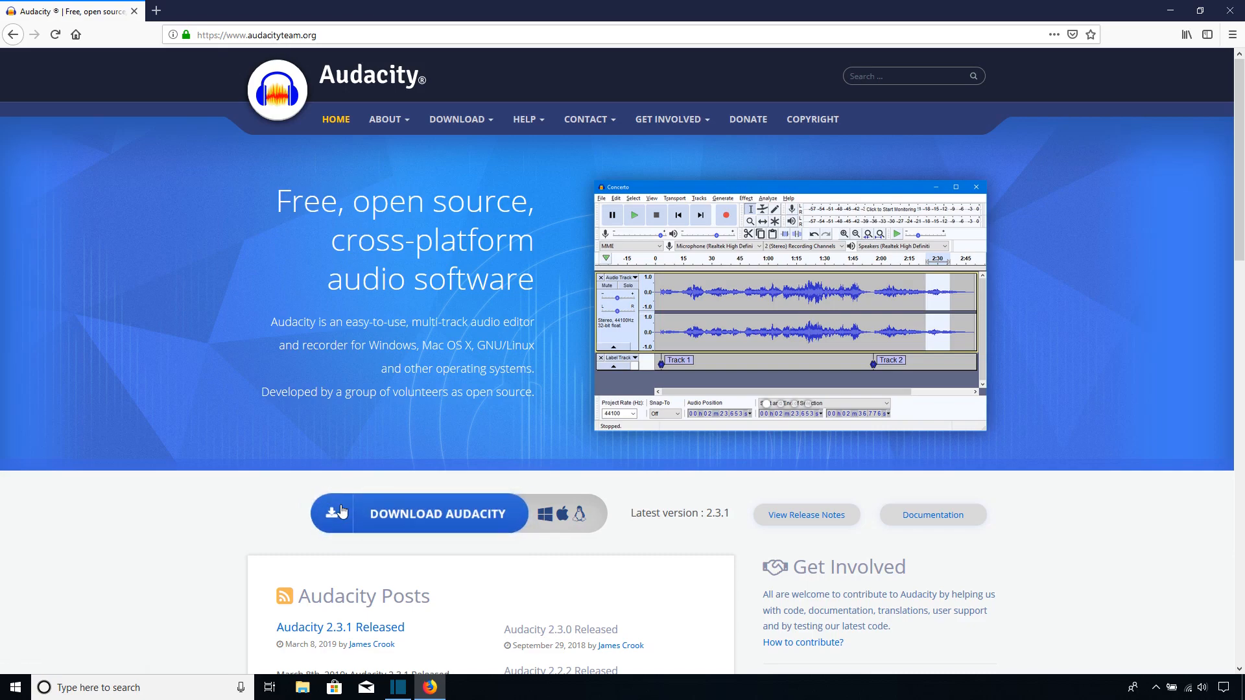
{"action": "left_click", "coordinate": [405, 515]}
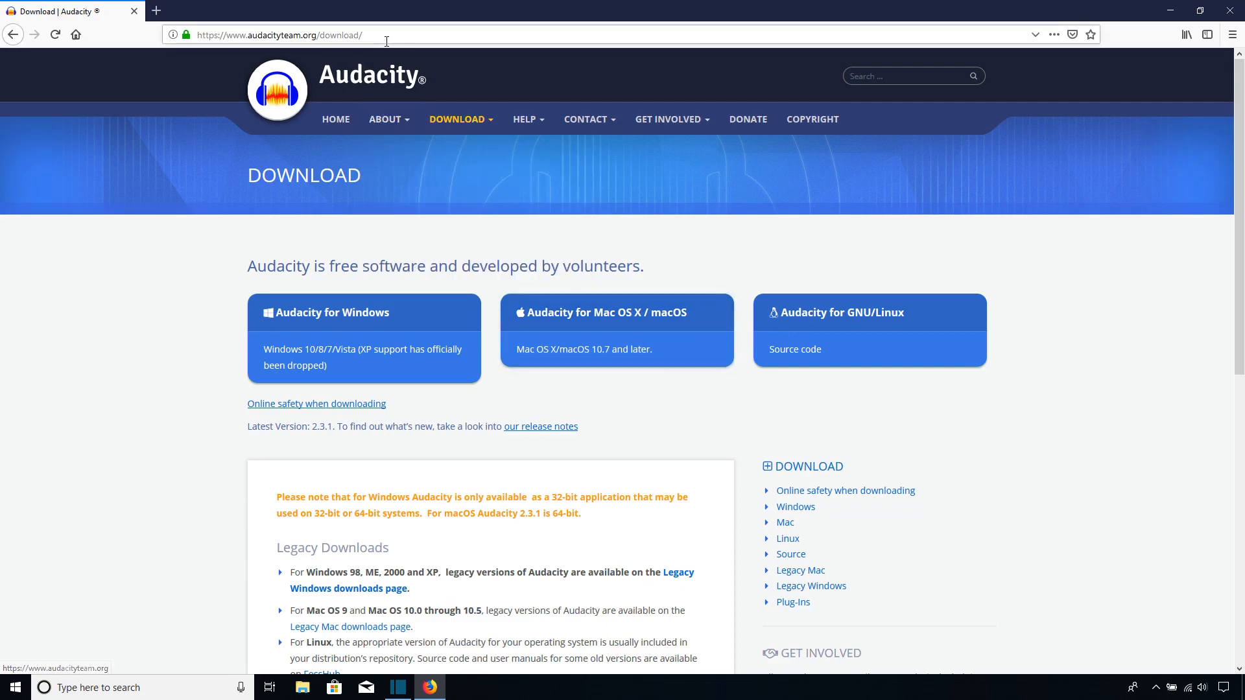
Step: Restore and minimise the Firefox window, and close it
{"action": "double_click", "coordinate": [566, 15]}
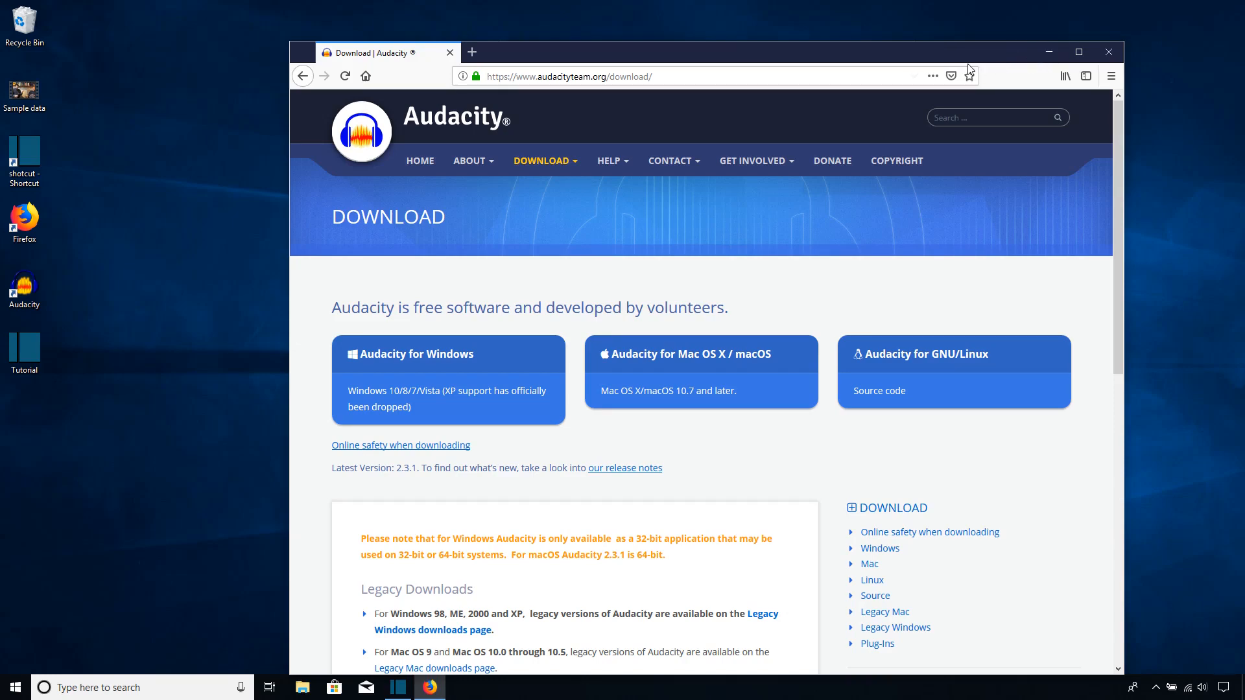
{"action": "left_click", "coordinate": [1047, 53]}
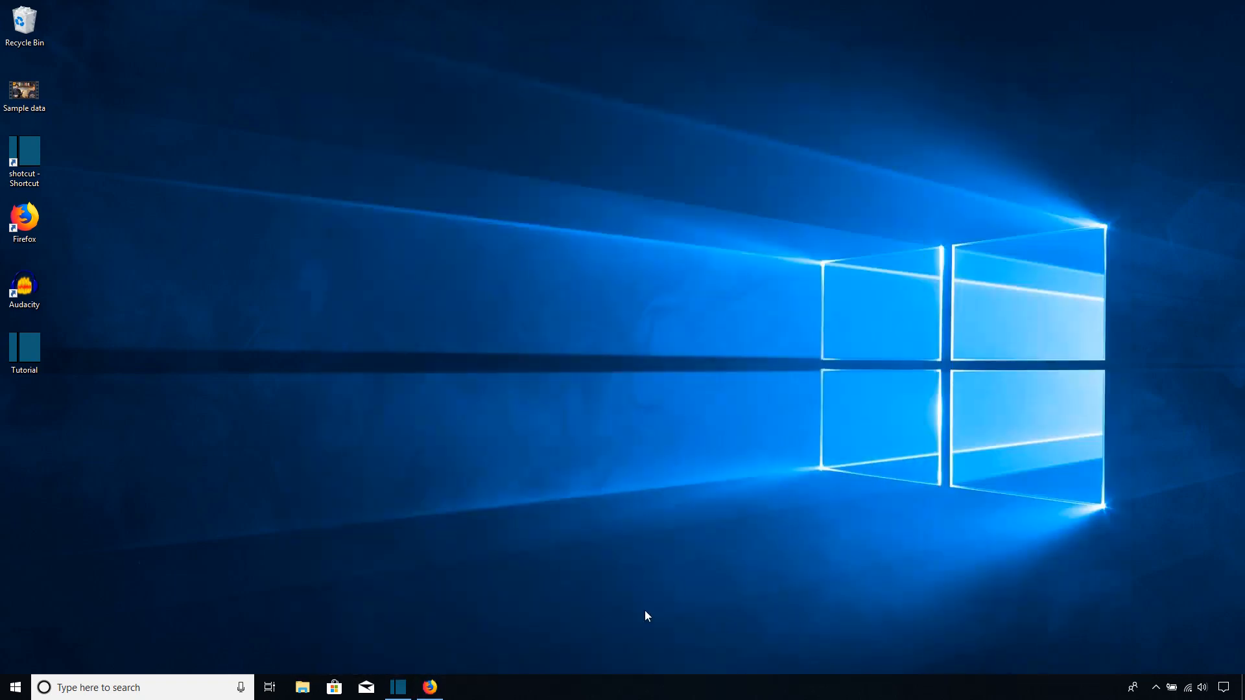
{"action": "right_click", "coordinate": [428, 681]}
{"action": "left_click", "coordinate": [428, 660]}
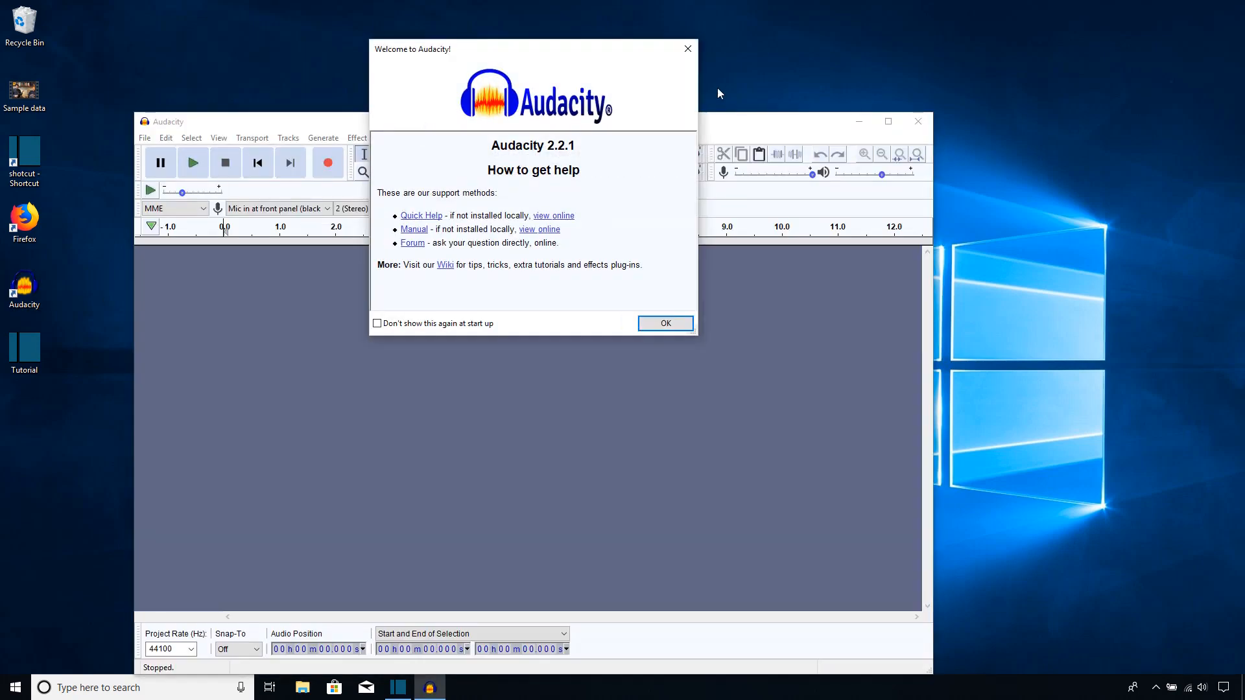
Step: Dismiss Audacity's welcome window and minimise the empty Audacity project
{"action": "left_click", "coordinate": [686, 52]}
{"action": "left_click_drag", "start_coordinate": [606, 123], "coordinate": [703, 100]}
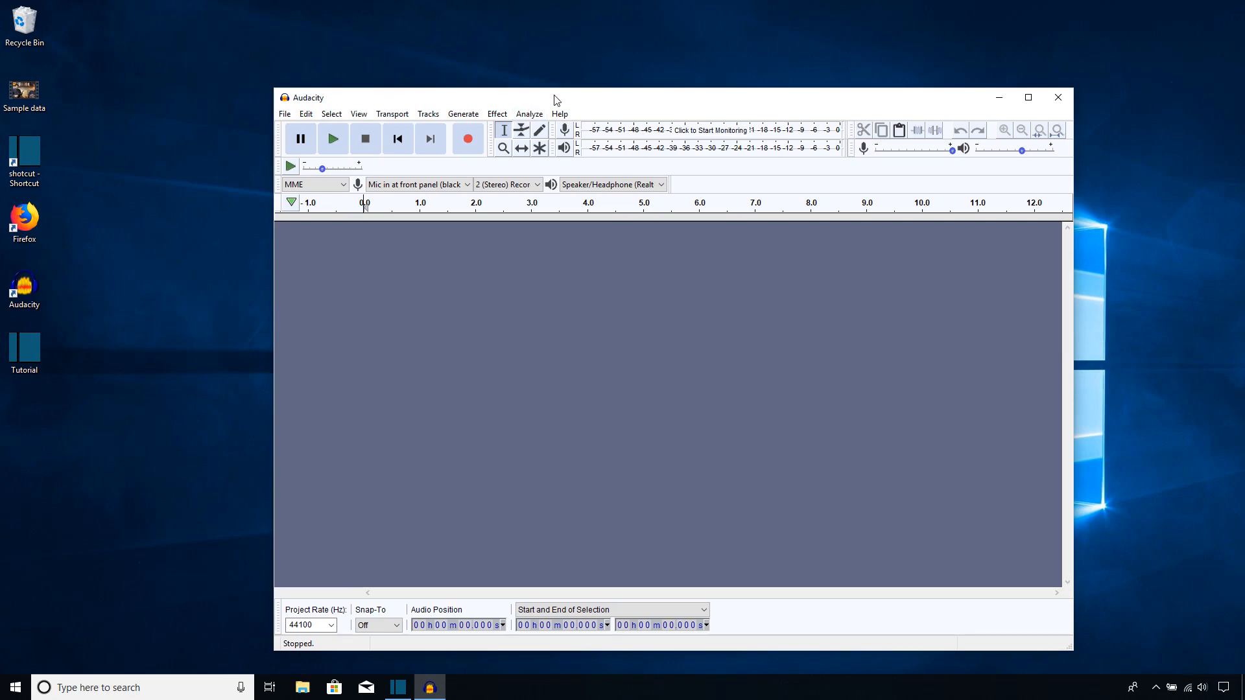
{"action": "left_click", "coordinate": [628, 88]}
{"action": "left_click", "coordinate": [999, 98]}
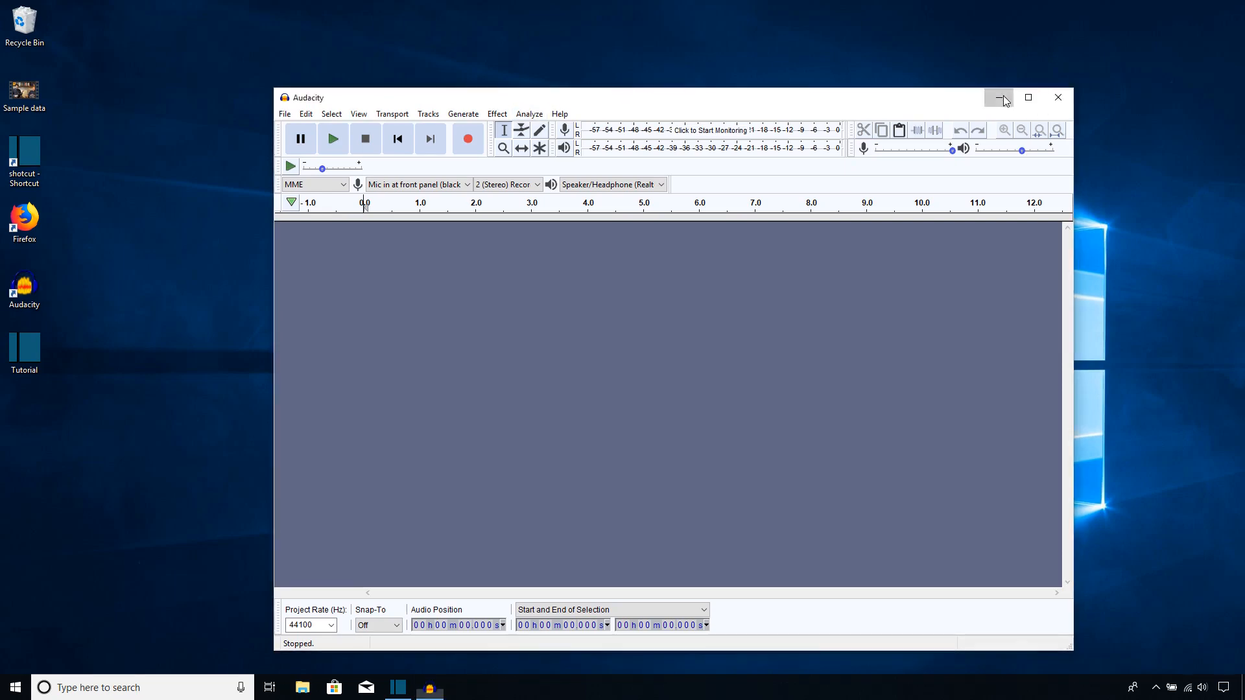
Step: Switch back to Shotcut in full-window view and choose the MP3 audio preset for exporting the timeline
{"action": "left_click", "coordinate": [398, 687]}
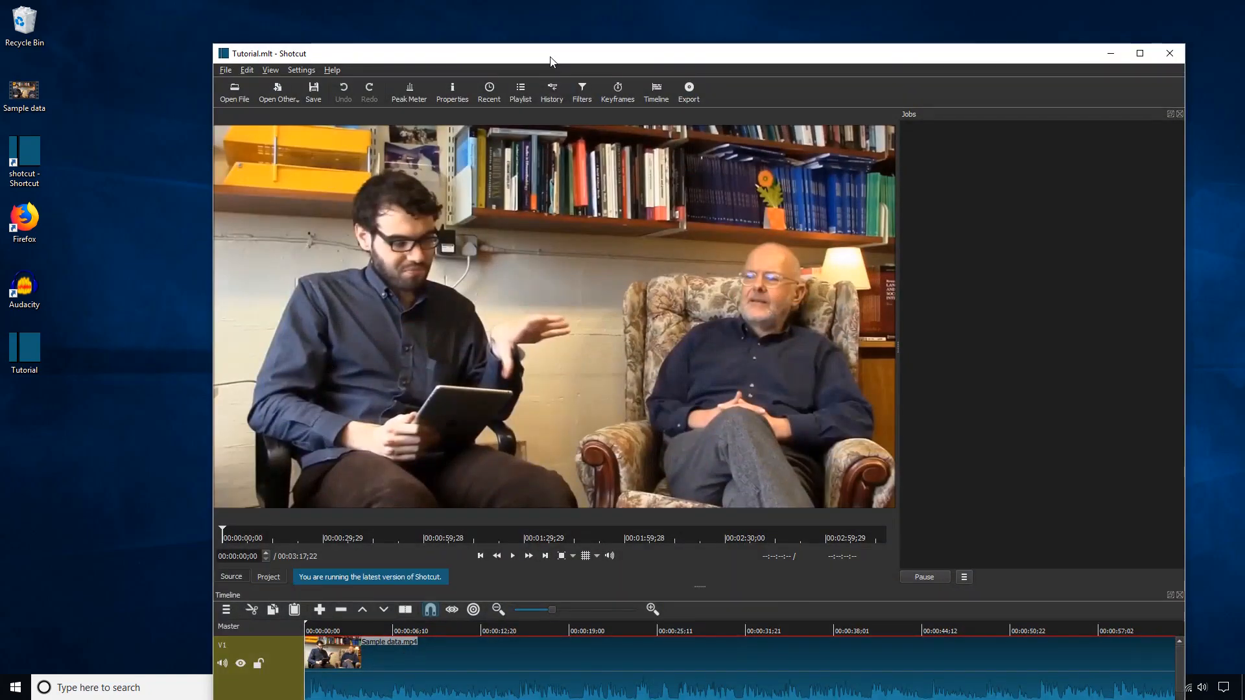
{"action": "double_click", "coordinate": [548, 57]}
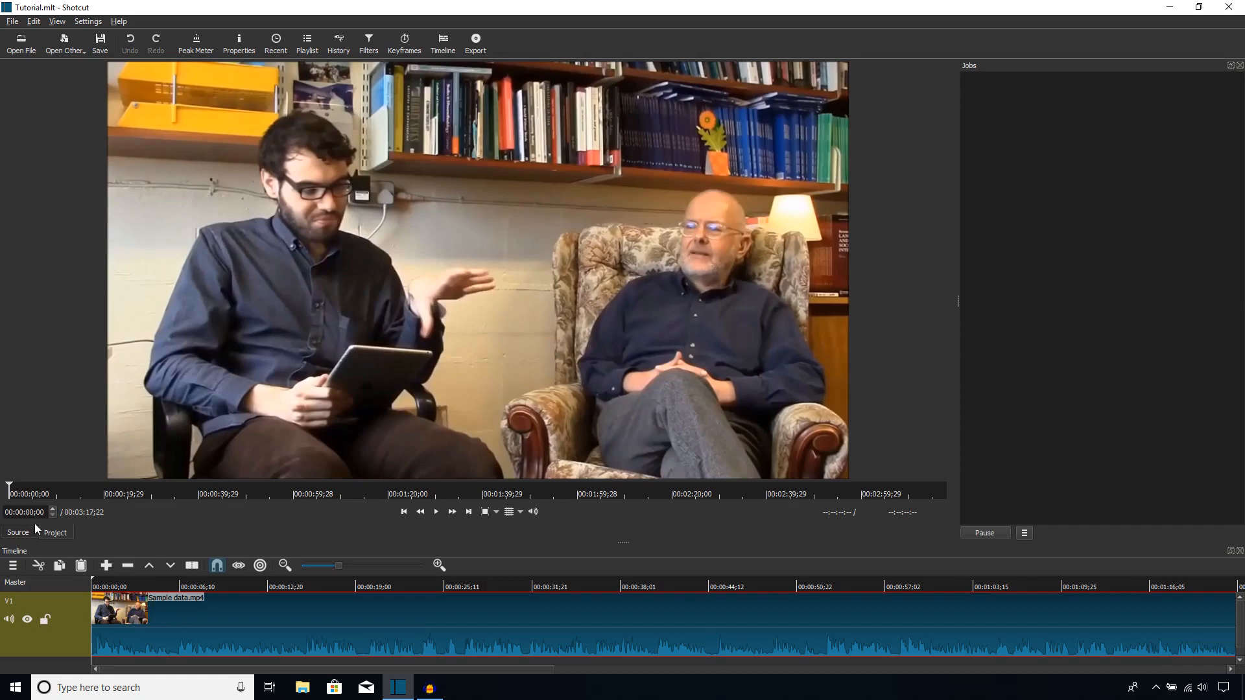
{"action": "left_click", "coordinate": [473, 42]}
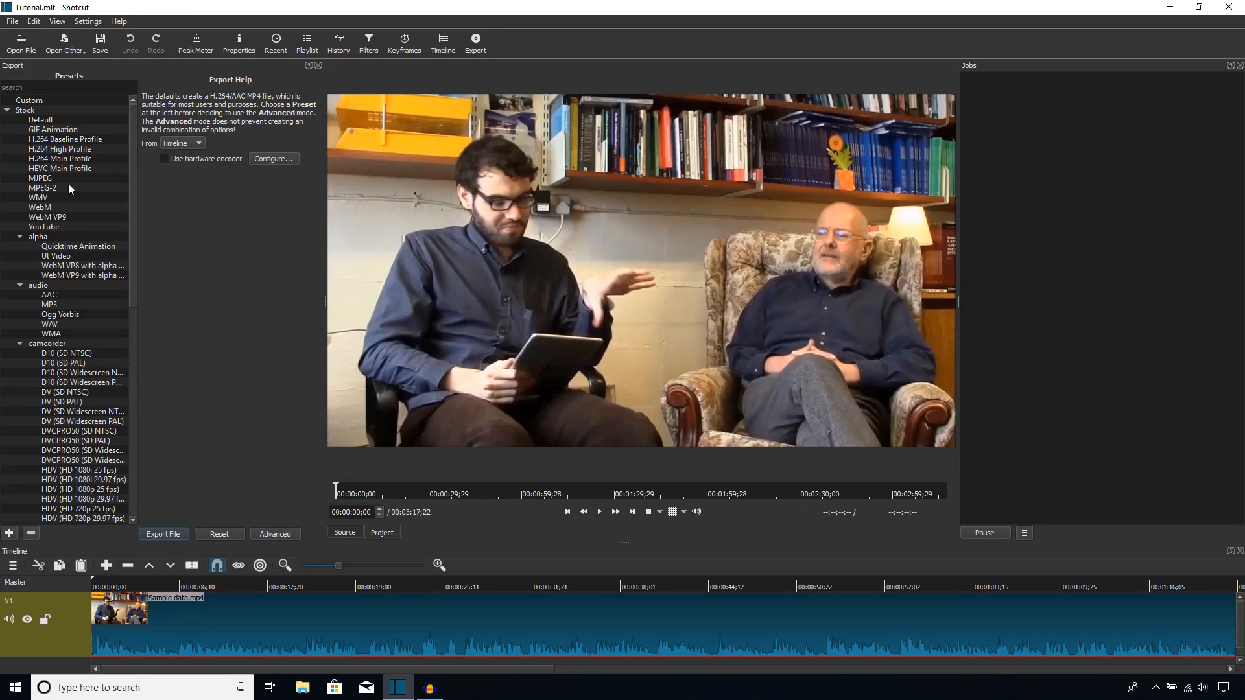
{"action": "scroll", "coordinate": [65, 196], "scroll_direction": "down", "scroll_amount": 1}
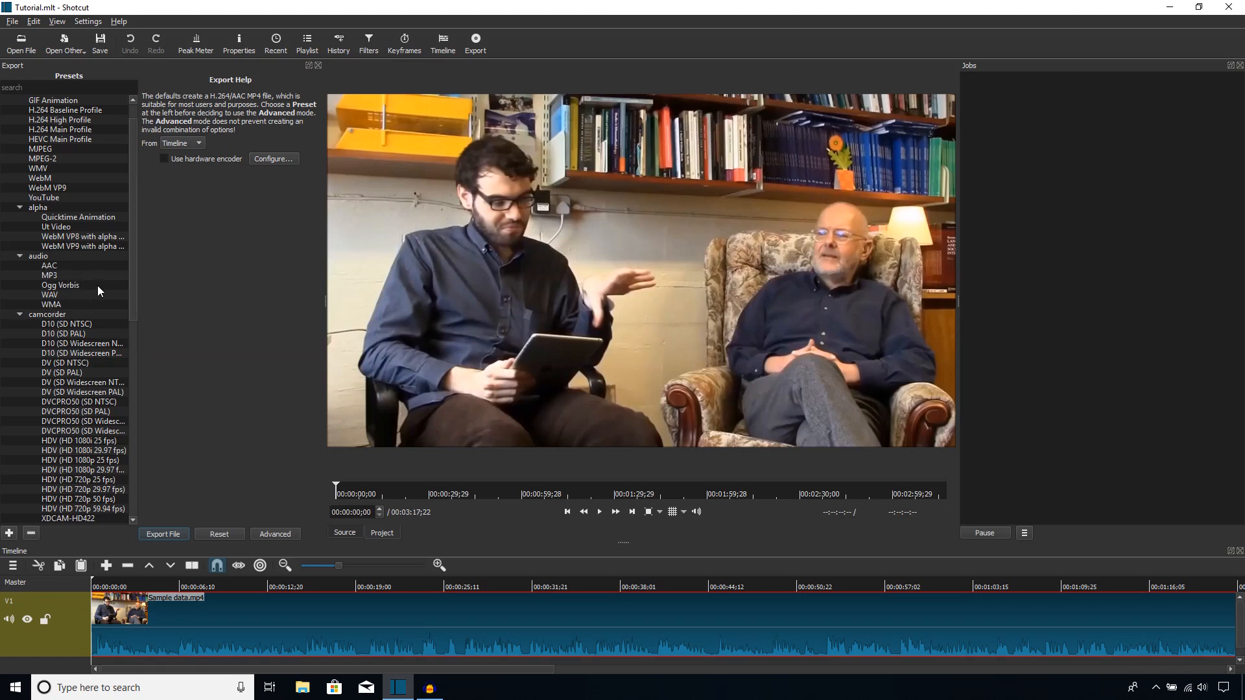
{"action": "left_click", "coordinate": [55, 279]}
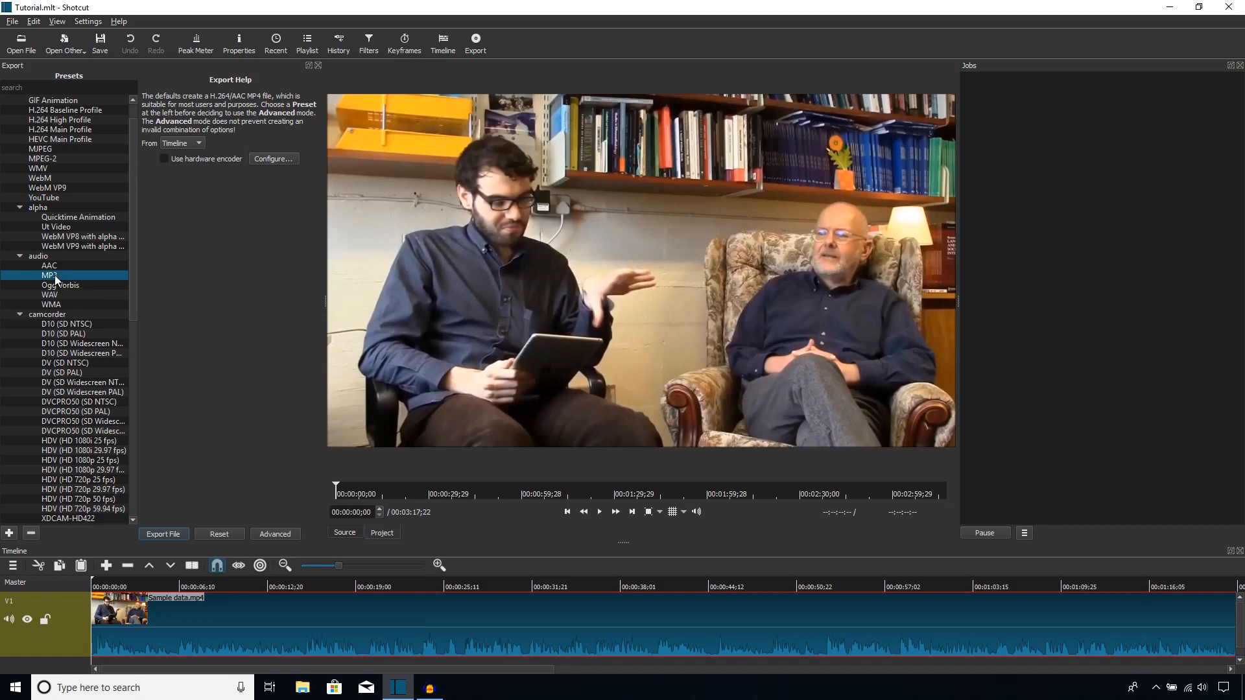
Step: Export the mp3 to the Desktop as "Tutorial audio unanonymised", accept the free-space prompt and close the export settings
{"action": "left_click", "coordinate": [168, 532]}
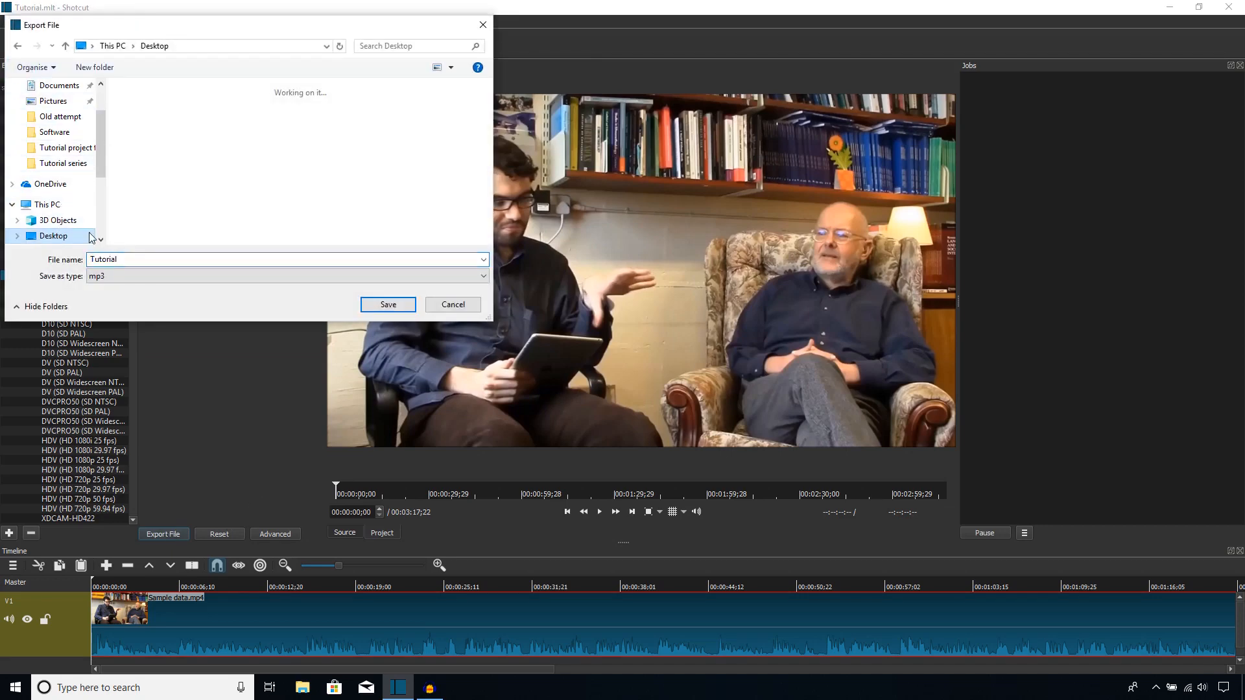
{"action": "left_click_drag", "start_coordinate": [279, 25], "coordinate": [409, 39]}
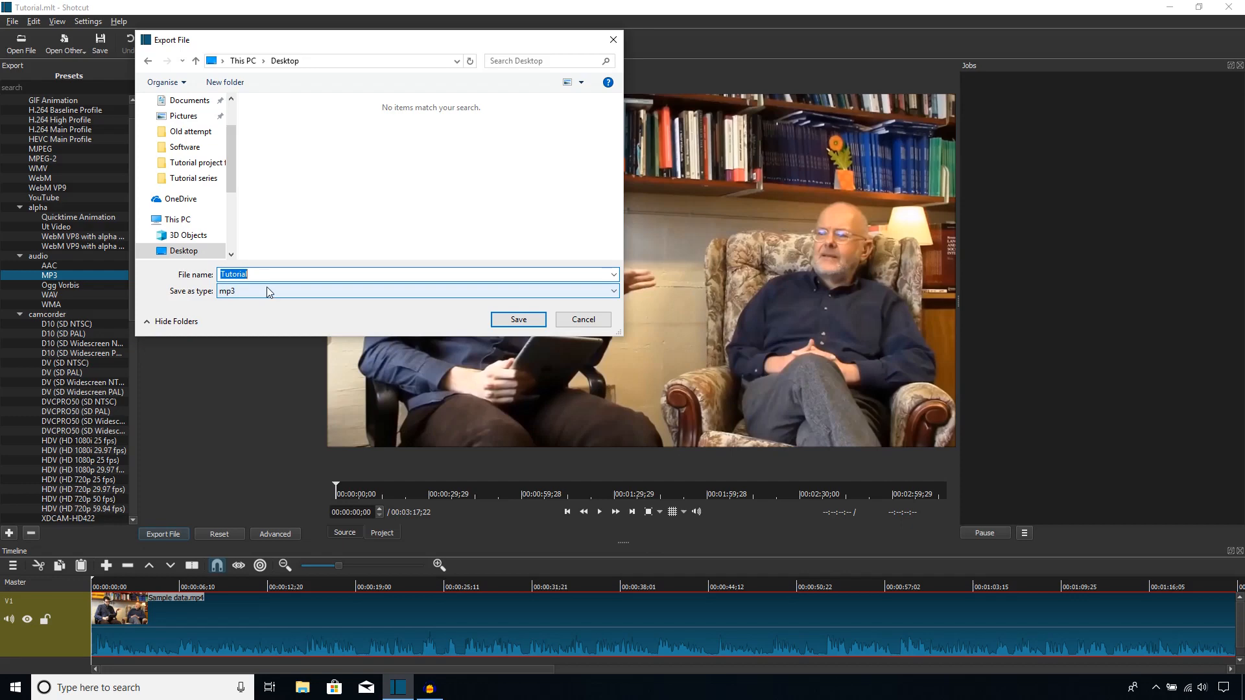
{"action": "type", "text": "Tuto"}
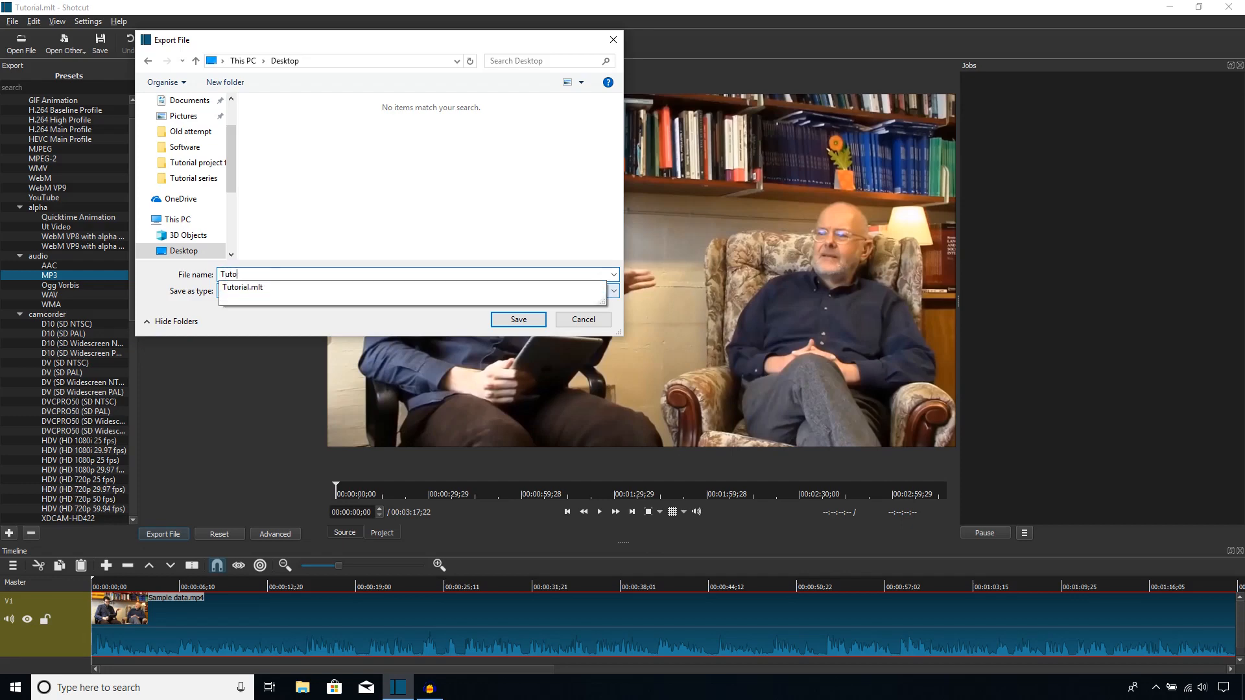
{"action": "type", "text": "rial audio unanonymised"}
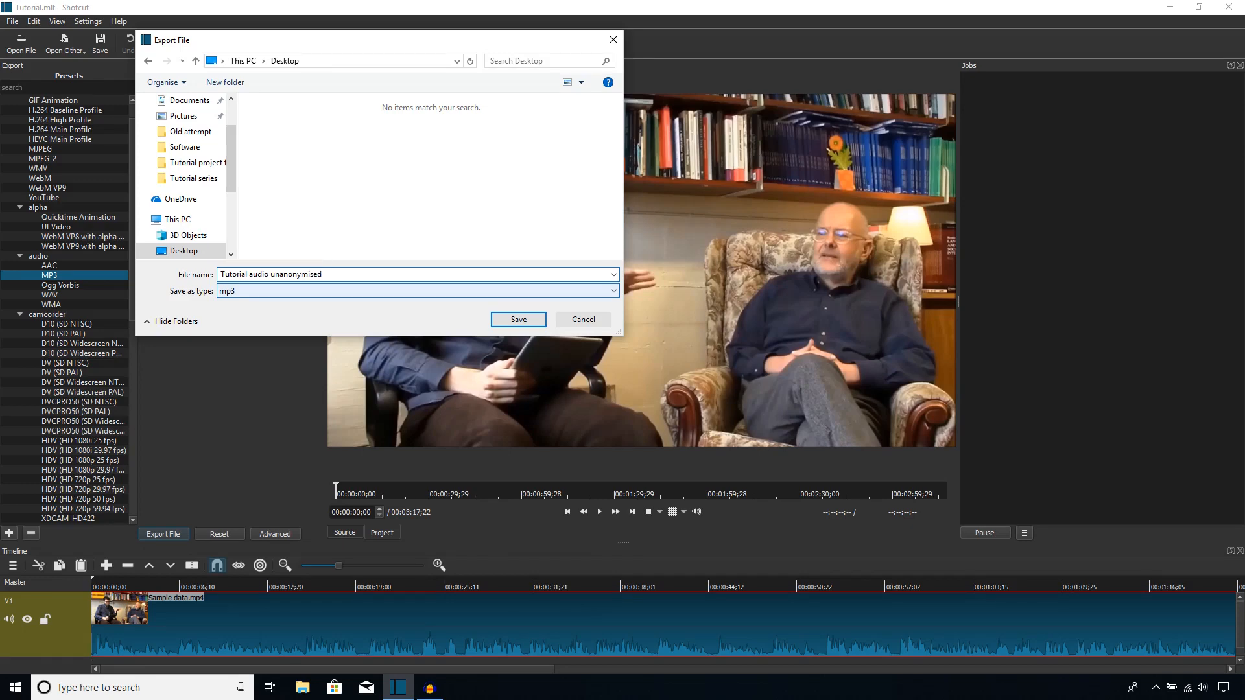
{"action": "key", "text": "Return"}
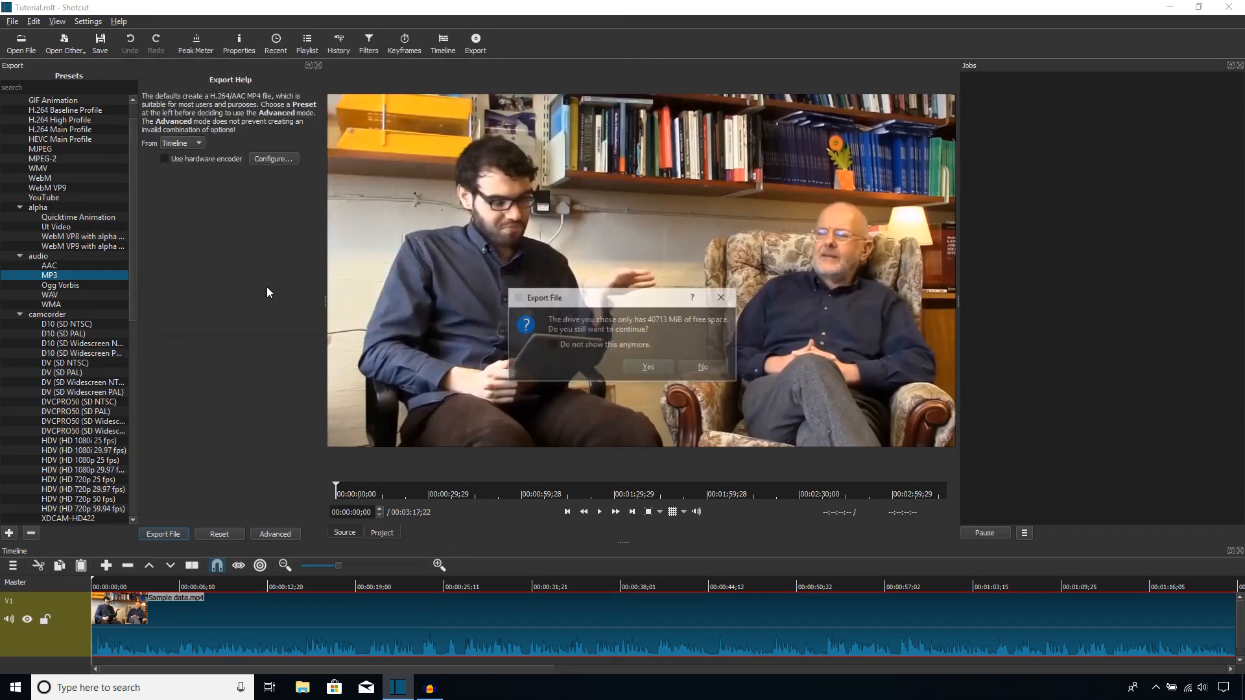
{"action": "left_click", "coordinate": [662, 368]}
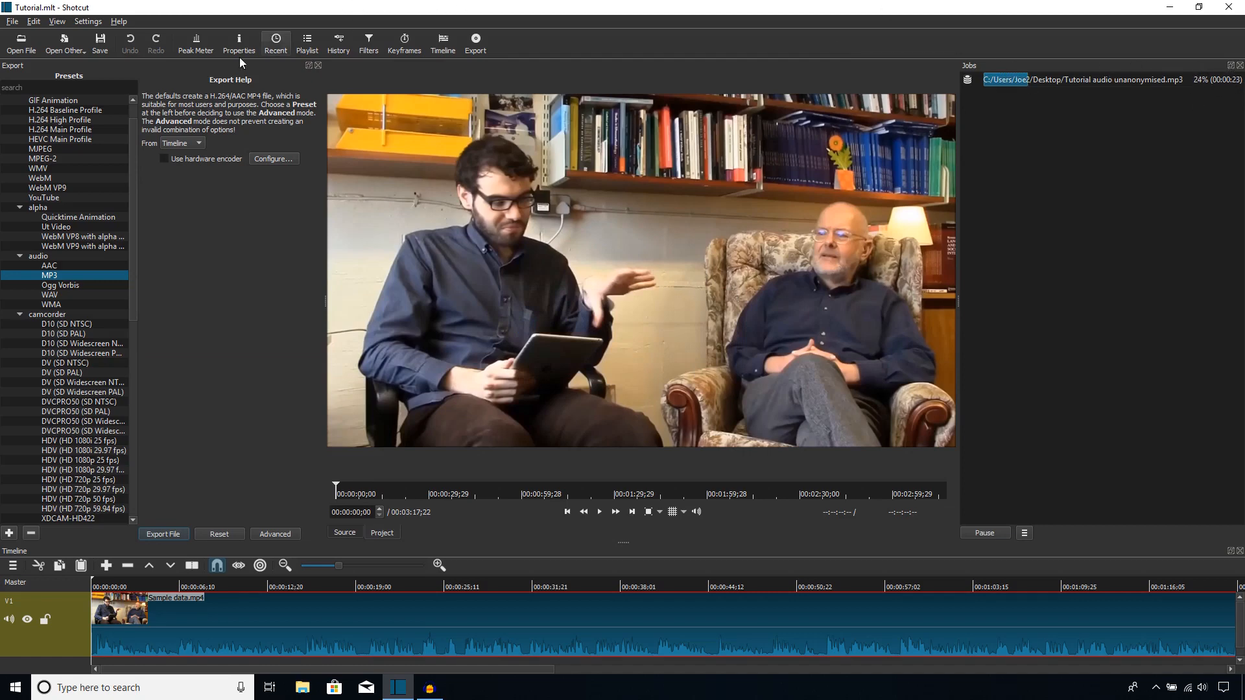
{"action": "left_click", "coordinate": [317, 65]}
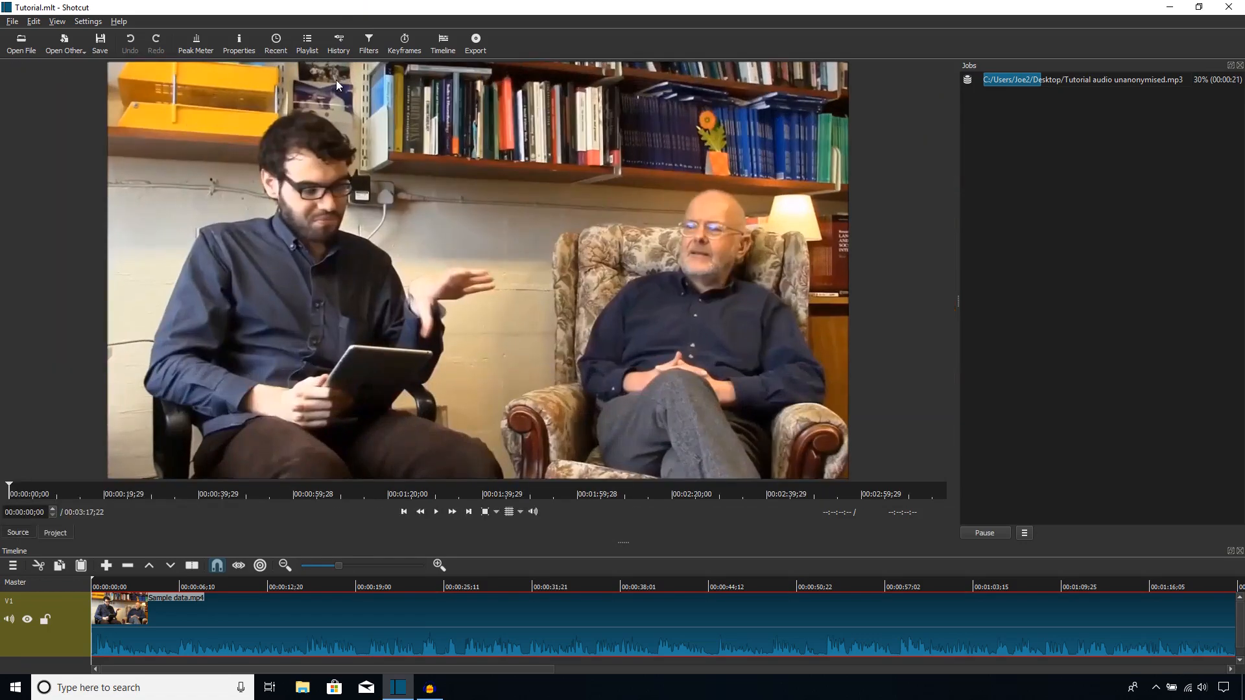
{"action": "double_click", "coordinate": [464, 7]}
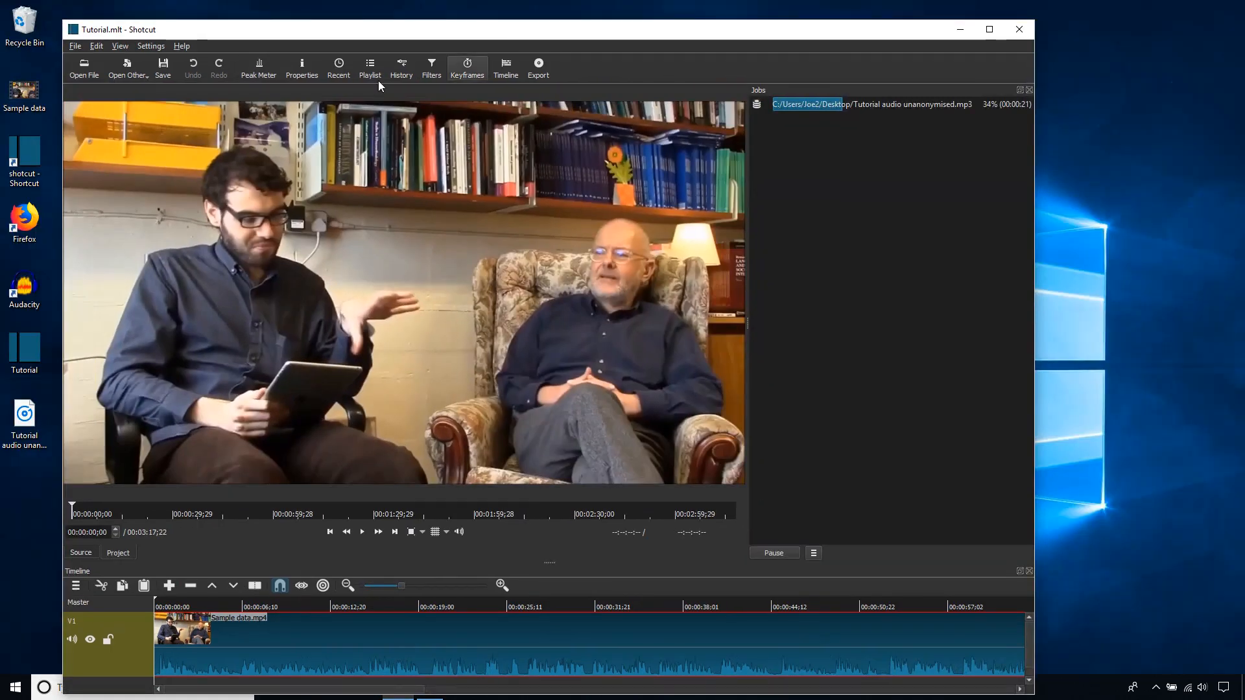
{"action": "left_click_drag", "start_coordinate": [409, 30], "coordinate": [456, 31]}
{"action": "double_click", "coordinate": [455, 30]}
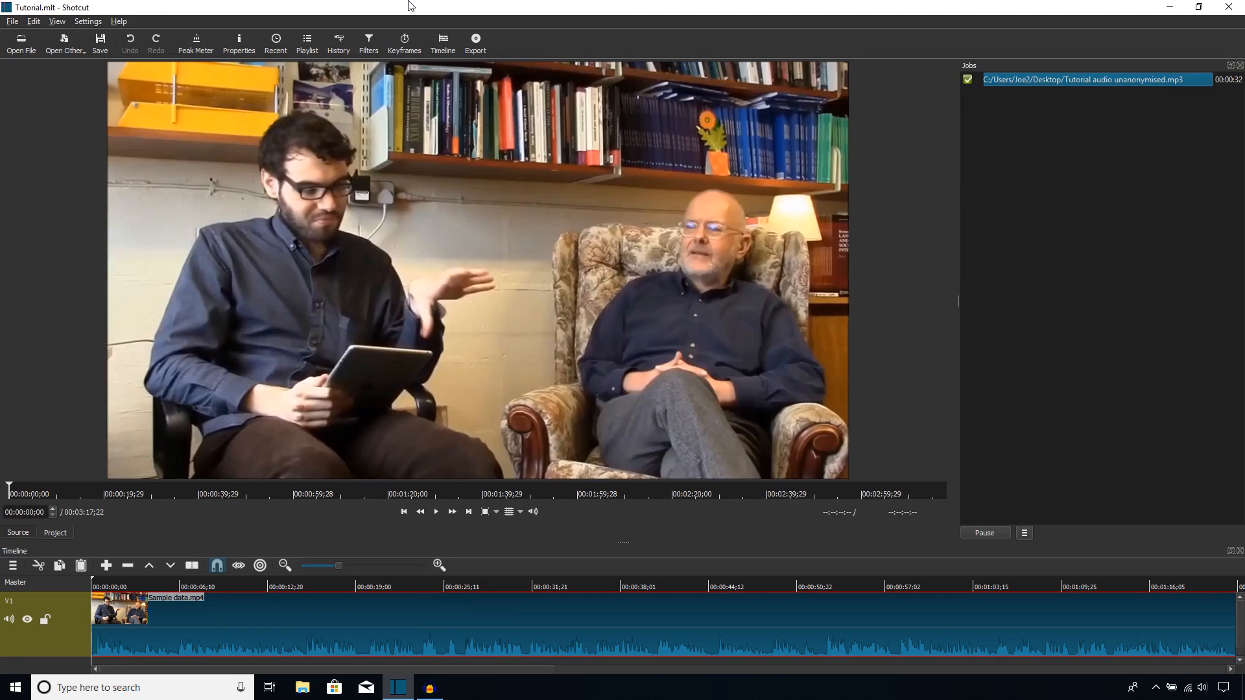
{"action": "left_click_drag", "start_coordinate": [412, 7], "coordinate": [527, 24]}
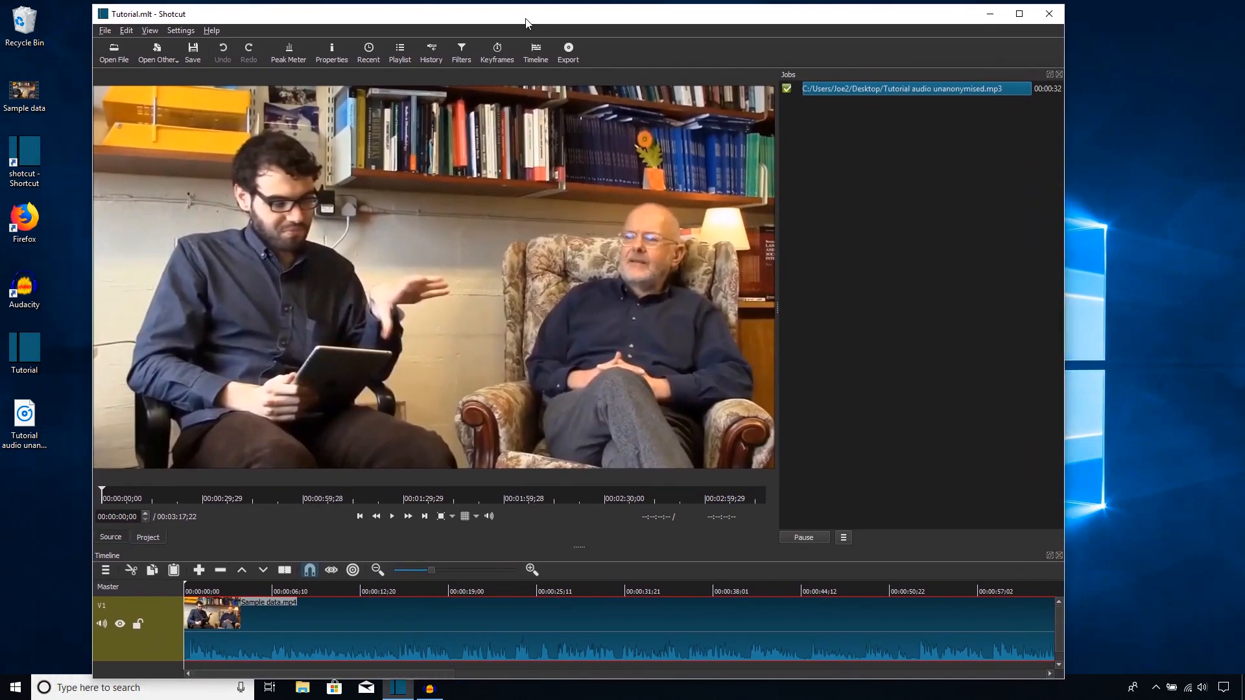
{"action": "double_click", "coordinate": [441, 15]}
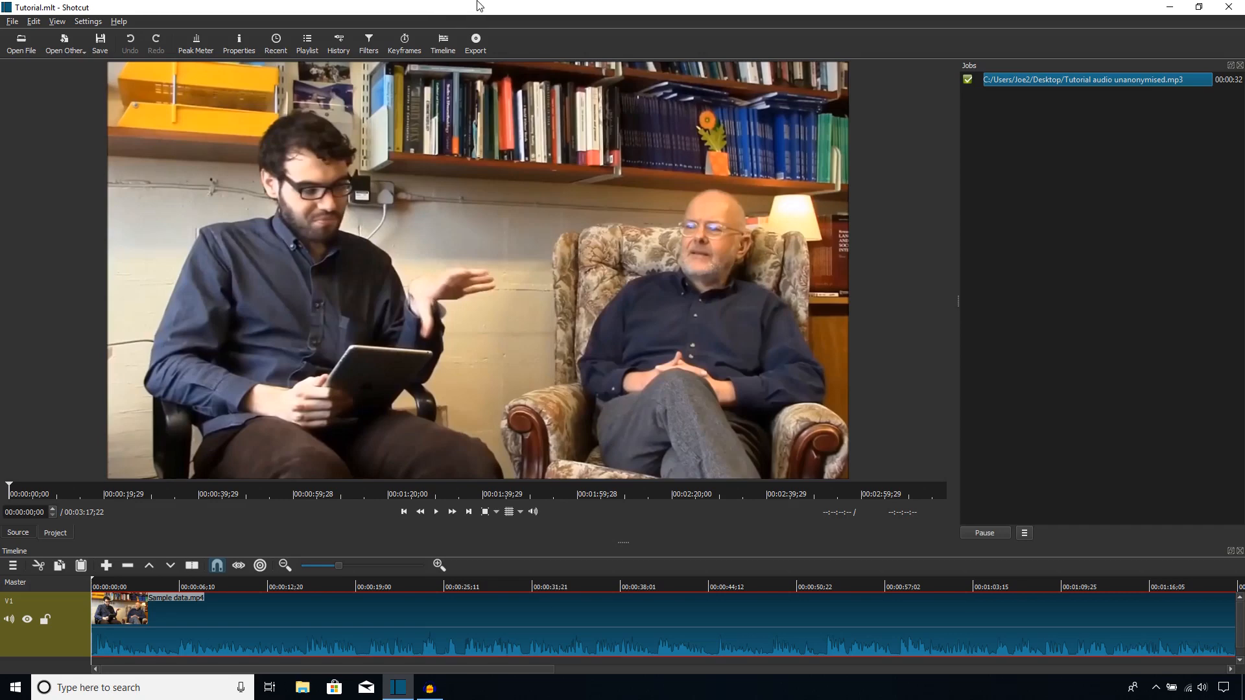
Step: Minimise Shotcut, switch to Audacity and shrink its window so the desktop files are accessible beside it
{"action": "left_click", "coordinate": [1180, 7]}
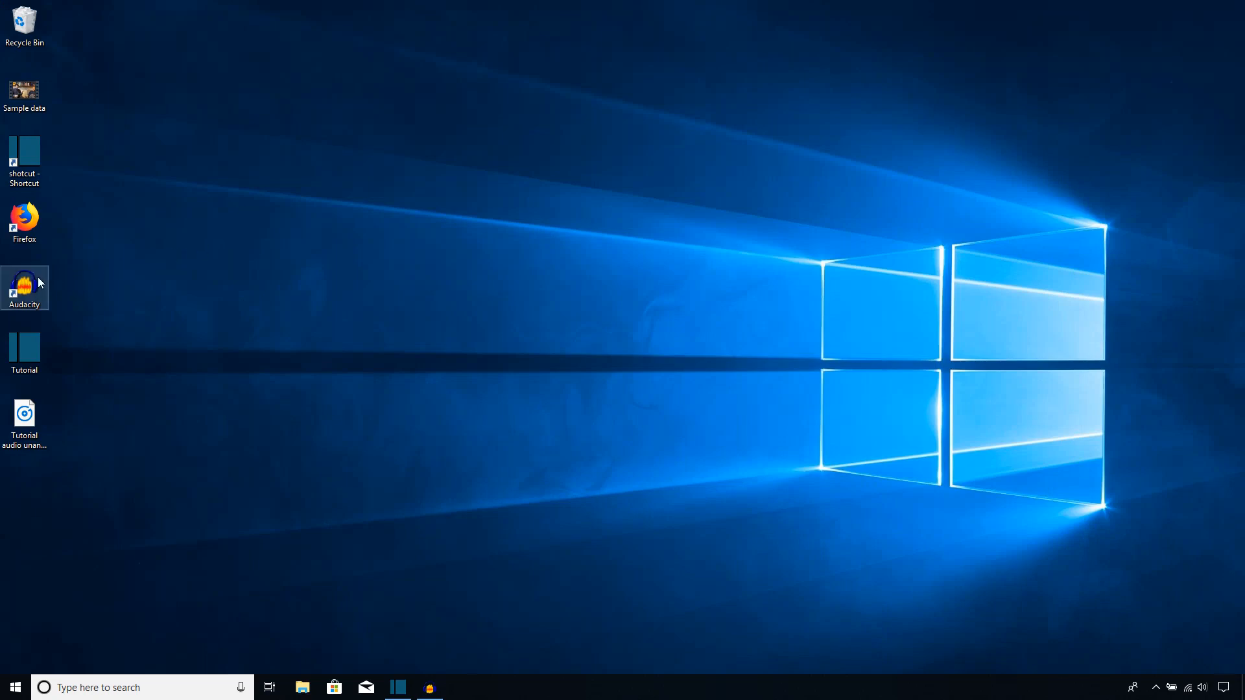
{"action": "double_click", "coordinate": [24, 286]}
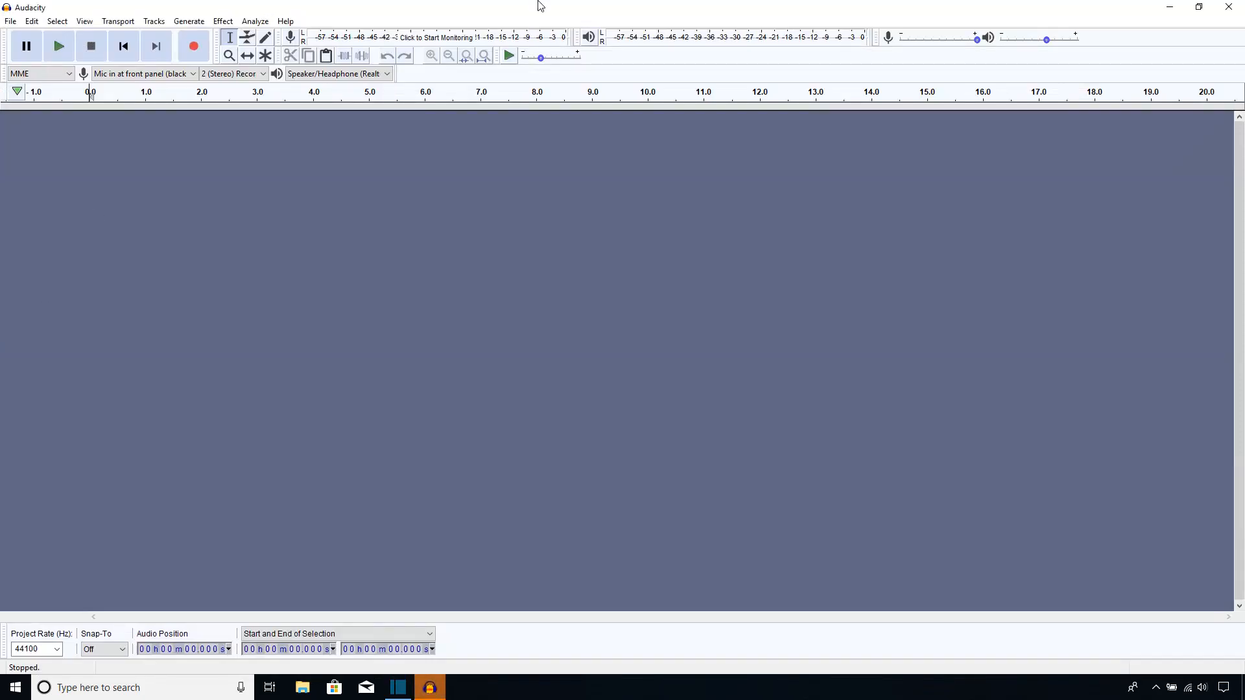
{"action": "double_click", "coordinate": [541, 6]}
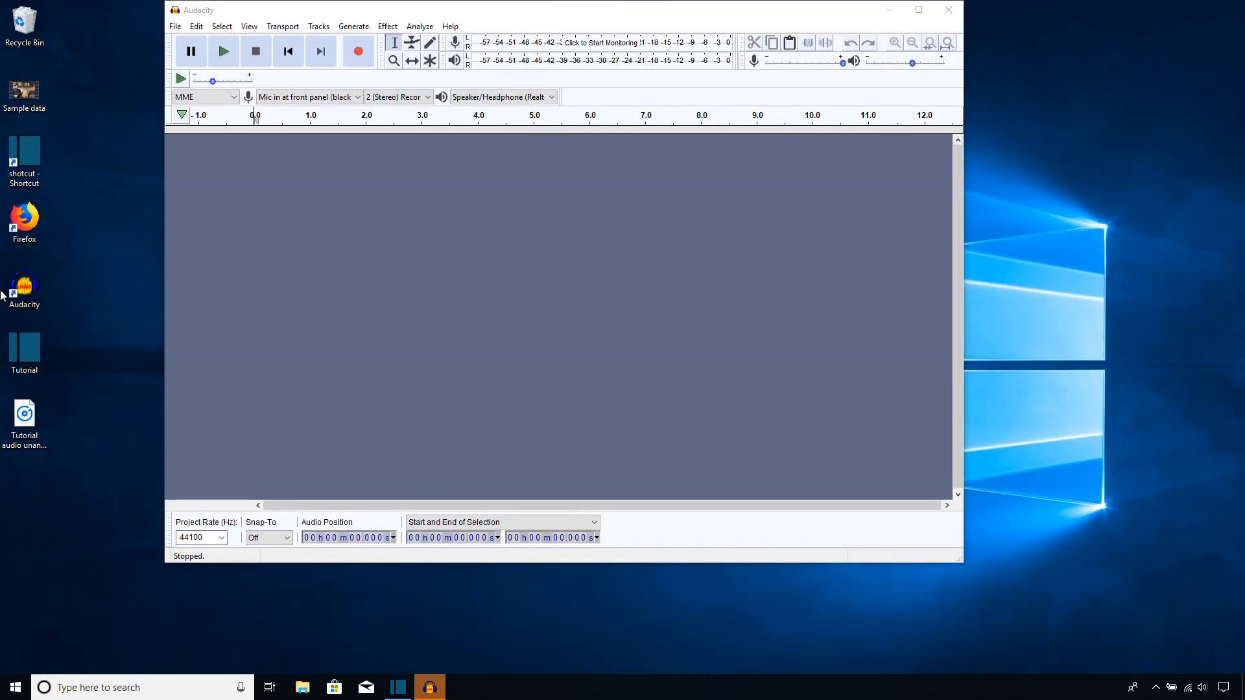
{"action": "left_click", "coordinate": [177, 28]}
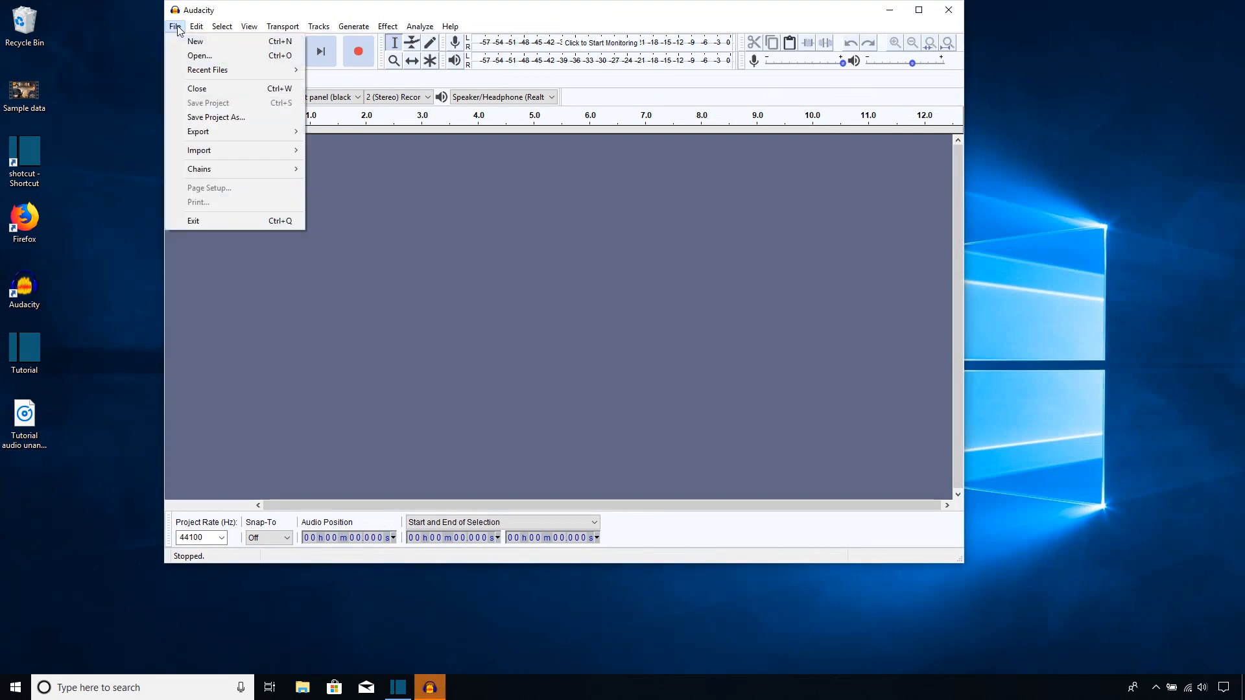
{"action": "left_click", "coordinate": [218, 60]}
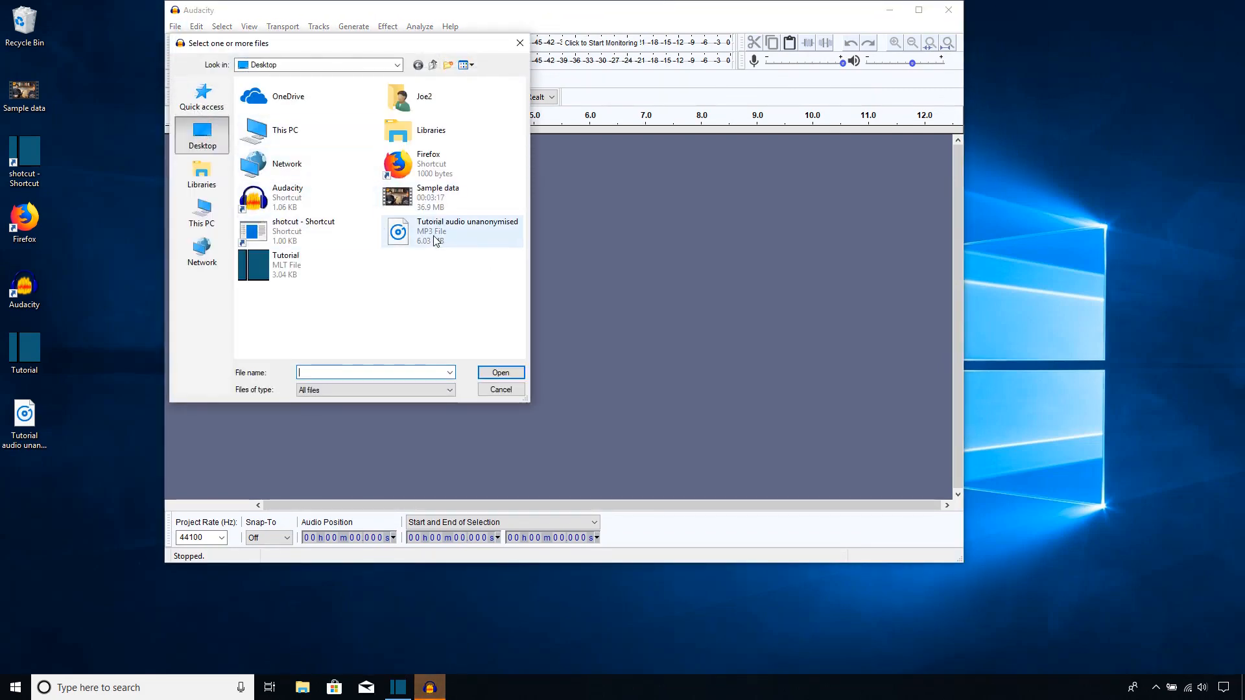
{"action": "left_click", "coordinate": [520, 43]}
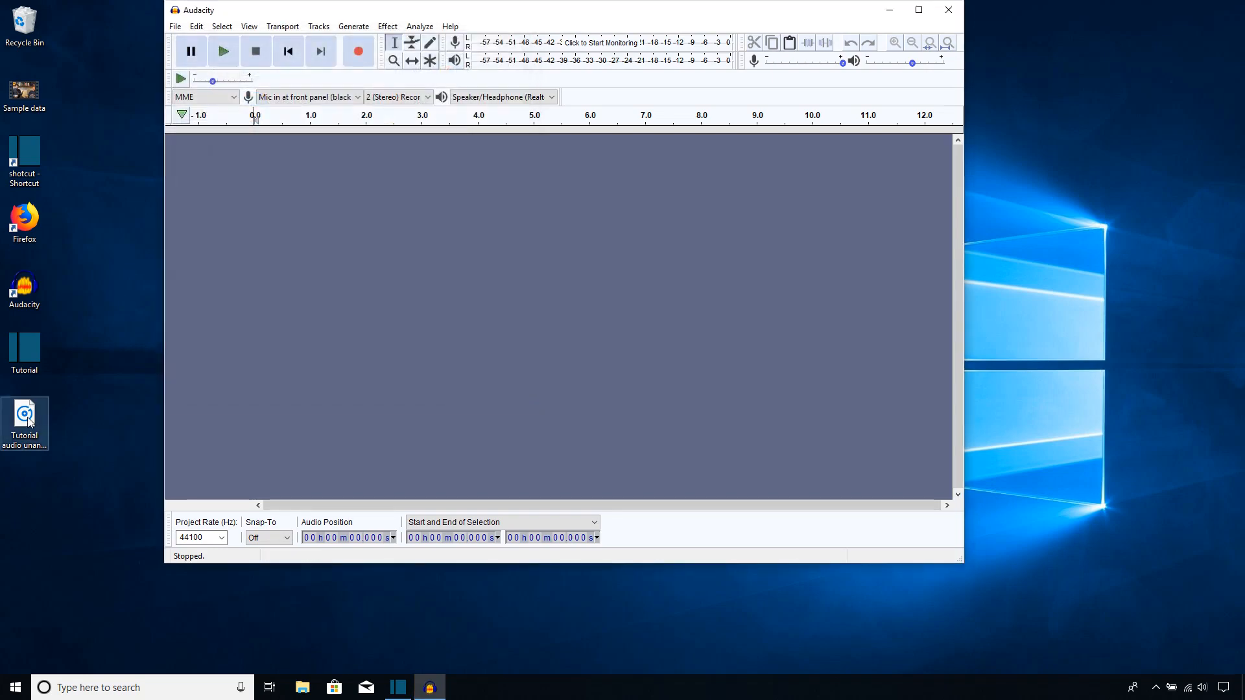
Step: Import the desktop file "Tutorial audio unanonymised" into the empty Audacity project and maximise the window
{"action": "left_click_drag", "start_coordinate": [2, 426], "coordinate": [330, 279]}
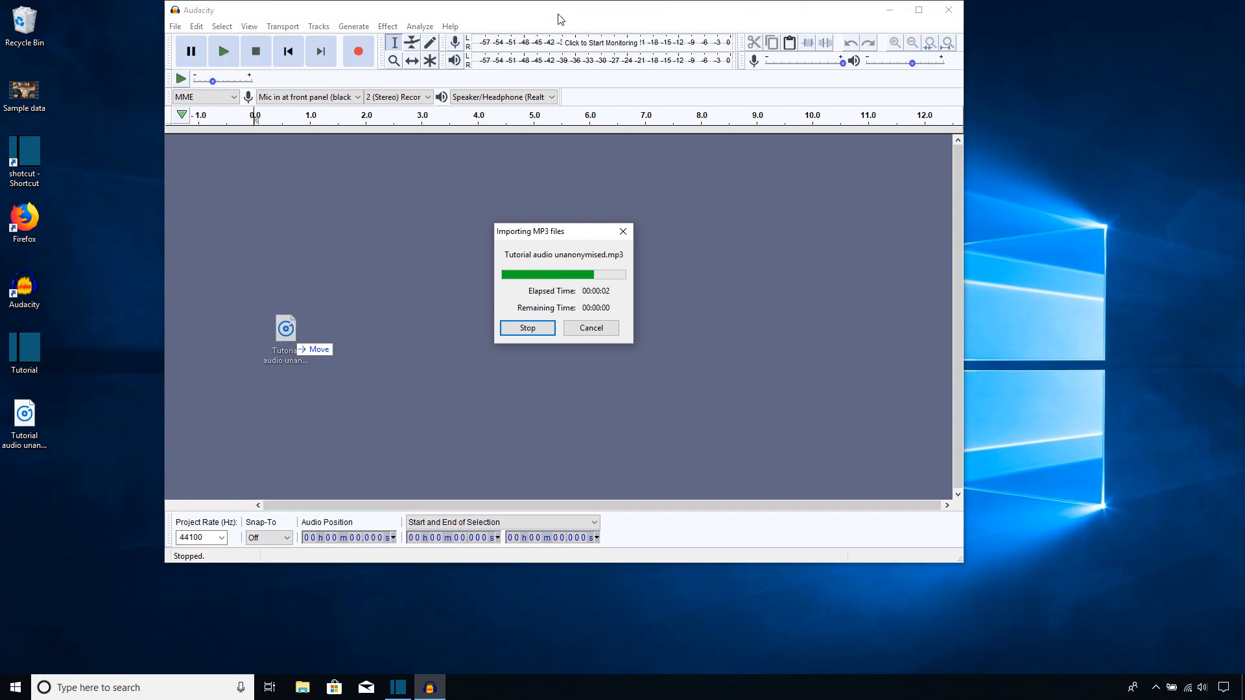
{"action": "double_click", "coordinate": [558, 19]}
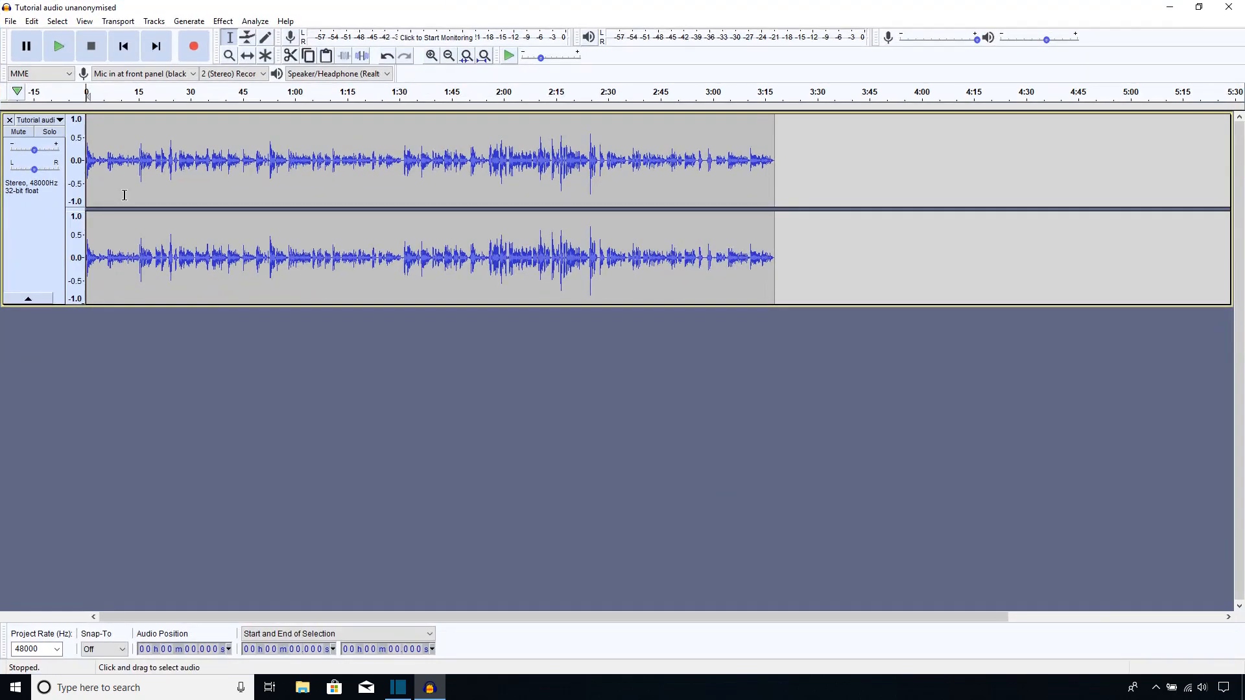